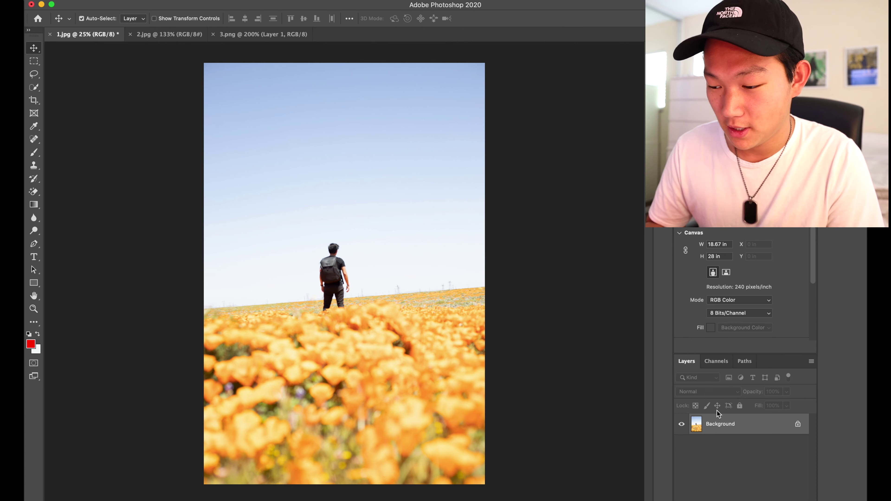
Step: Duplicate the Background layer, then rotate and crop the image so the flower-field horizon is level
{"action": "left_click_drag", "start_coordinate": [723, 425], "coordinate": [740, 495]}
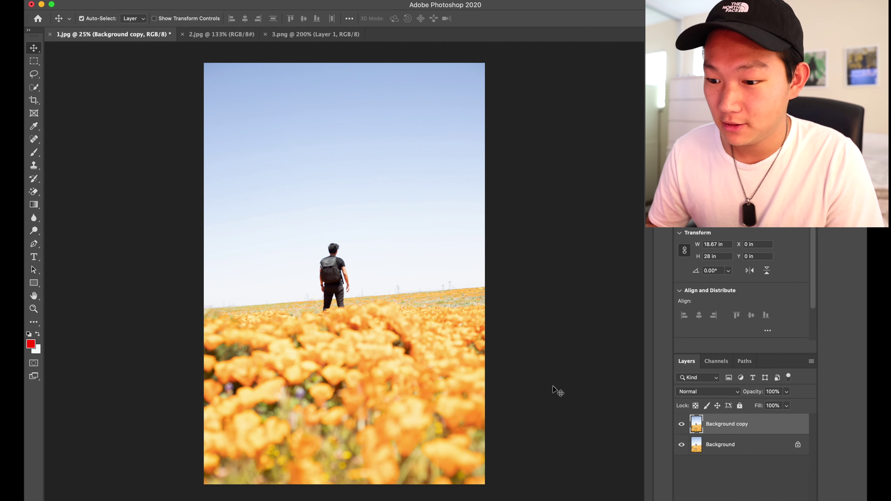
{"action": "left_click", "coordinate": [34, 101]}
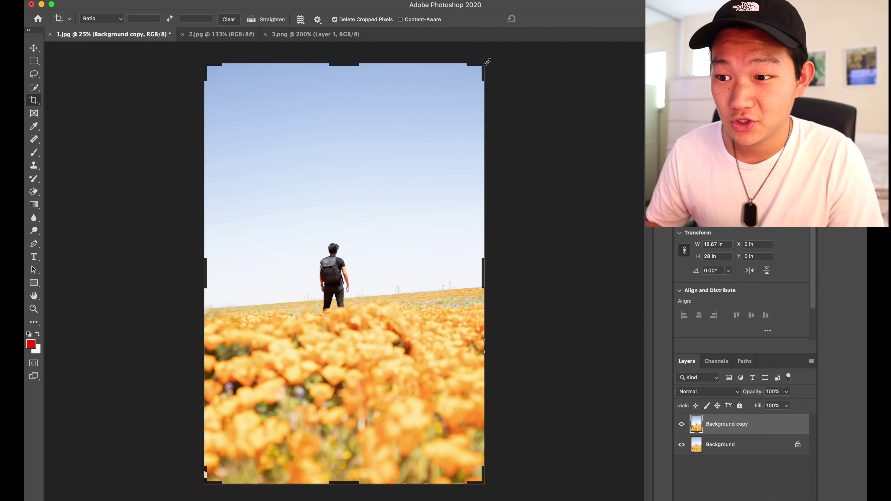
{"action": "left_click_drag", "start_coordinate": [493, 61], "coordinate": [508, 71]}
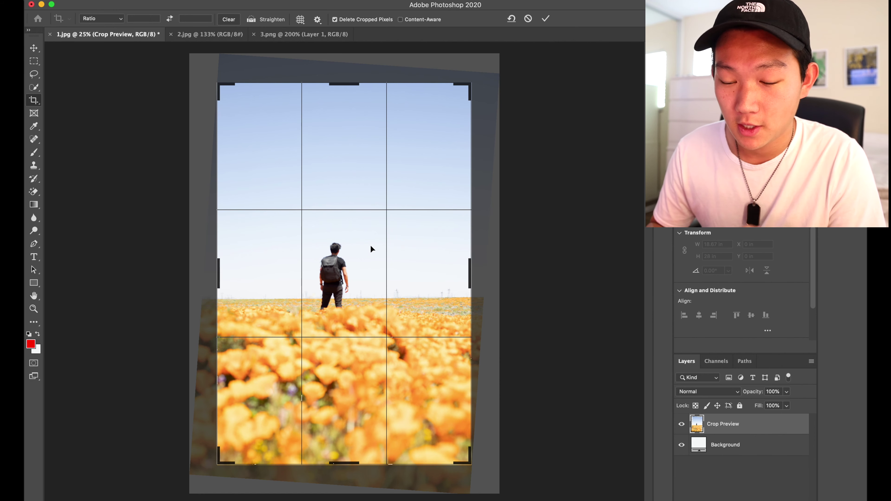
{"action": "left_click_drag", "start_coordinate": [471, 88], "coordinate": [459, 89]}
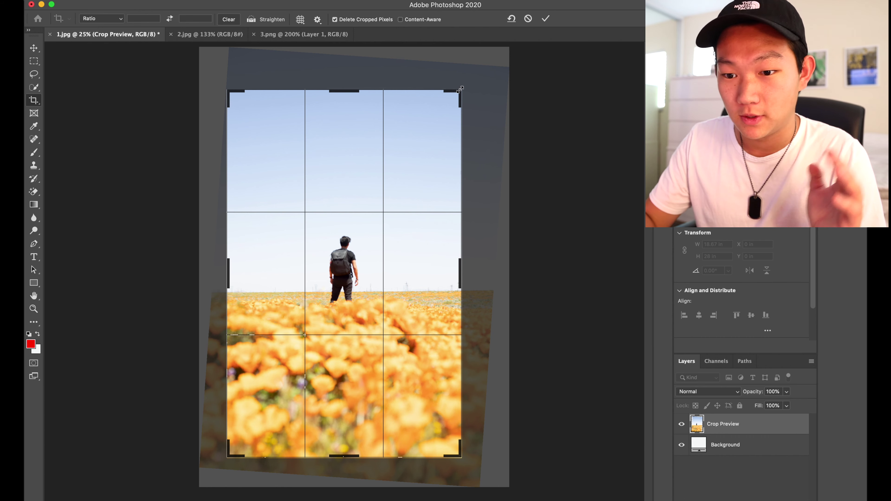
{"action": "key", "text": "Return"}
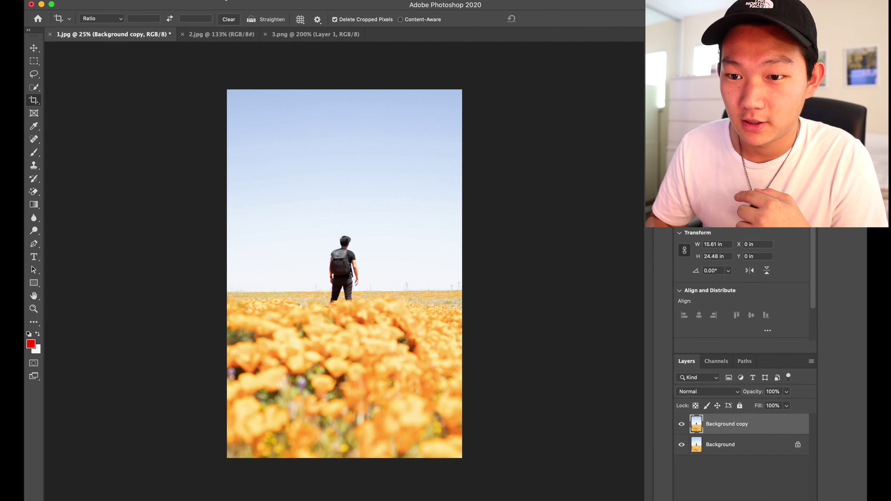
Step: Enter Select and Mask on the Background copy and add the whole flower field to the selection
{"action": "left_click", "coordinate": [228, 0]}
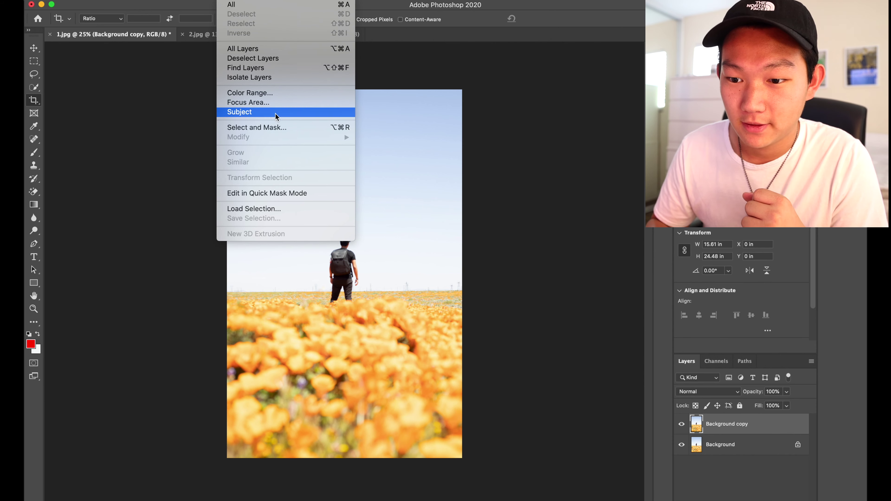
{"action": "left_click", "coordinate": [277, 127]}
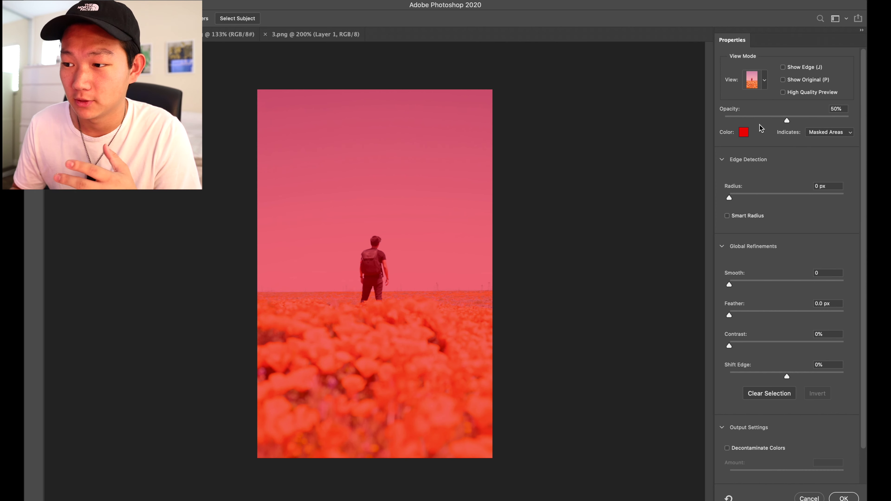
{"action": "scroll", "coordinate": [782, 316], "scroll_direction": "down", "scroll_amount": 2}
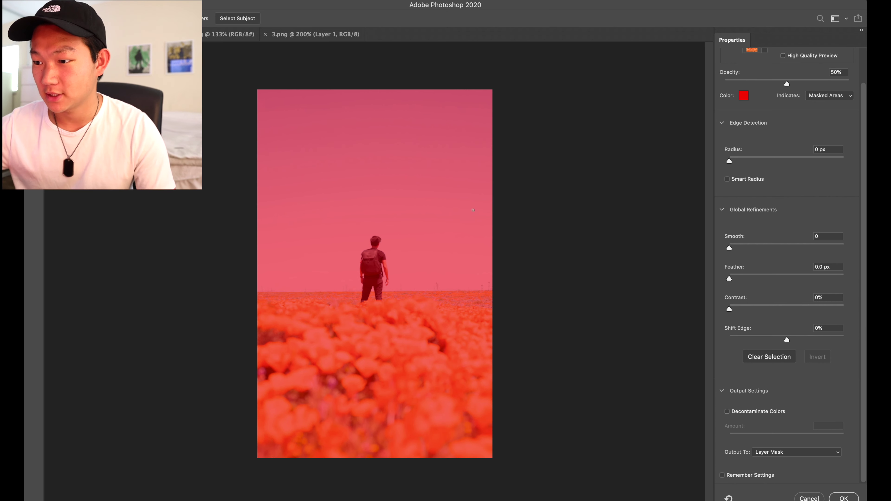
{"action": "scroll", "coordinate": [805, 169], "scroll_direction": "up", "scroll_amount": 2}
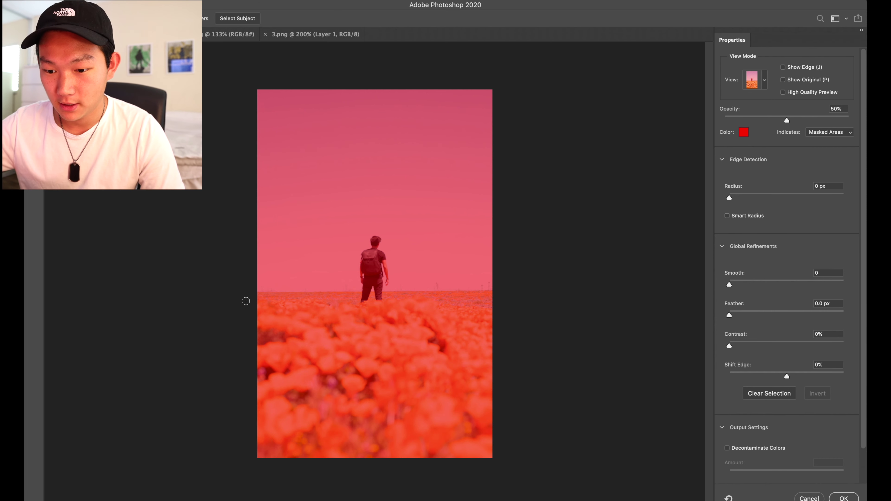
{"action": "mouse_move", "coordinate": [250, 302]}
{"action": "left_mouse_down"}
{"action": "mouse_move", "coordinate": [479, 321]}
{"action": "mouse_move", "coordinate": [238, 351]}
{"action": "mouse_move", "coordinate": [424, 365]}
{"action": "mouse_move", "coordinate": [334, 444]}
{"action": "mouse_move", "coordinate": [272, 393]}
{"action": "mouse_move", "coordinate": [429, 390]}
{"action": "mouse_move", "coordinate": [461, 345]}
{"action": "mouse_move", "coordinate": [479, 365]}
{"action": "mouse_move", "coordinate": [422, 424]}
{"action": "mouse_move", "coordinate": [384, 432]}
{"action": "mouse_move", "coordinate": [311, 406]}
{"action": "mouse_move", "coordinate": [312, 363]}
{"action": "mouse_move", "coordinate": [276, 397]}
{"action": "left_mouse_up"}
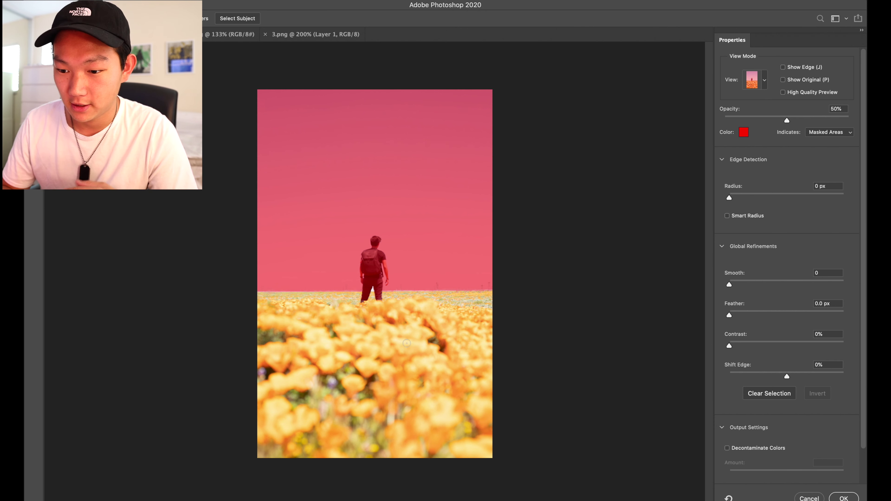
Step: Add the man's backpack, body, legs, right arm and head to the selection
{"action": "left_click", "coordinate": [367, 249]}
{"action": "scroll", "coordinate": [367, 248], "scroll_direction": "up", "scroll_amount": 5}
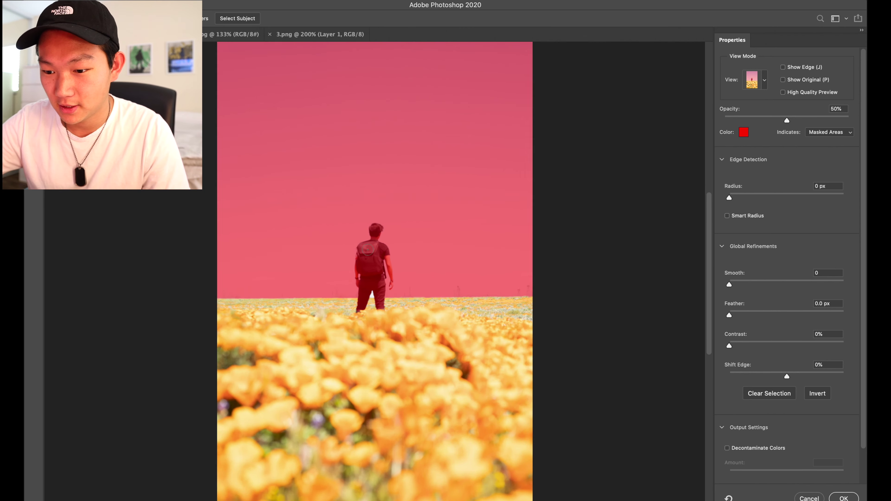
{"action": "mouse_move", "coordinate": [367, 250]}
{"action": "left_mouse_down"}
{"action": "mouse_move", "coordinate": [353, 218]}
{"action": "mouse_move", "coordinate": [381, 329]}
{"action": "left_mouse_up"}
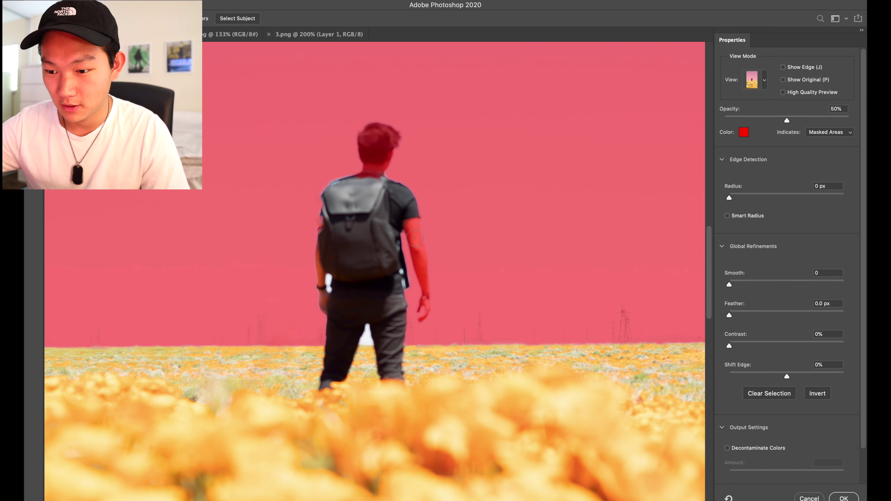
{"action": "left_click_drag", "start_coordinate": [415, 238], "coordinate": [427, 303]}
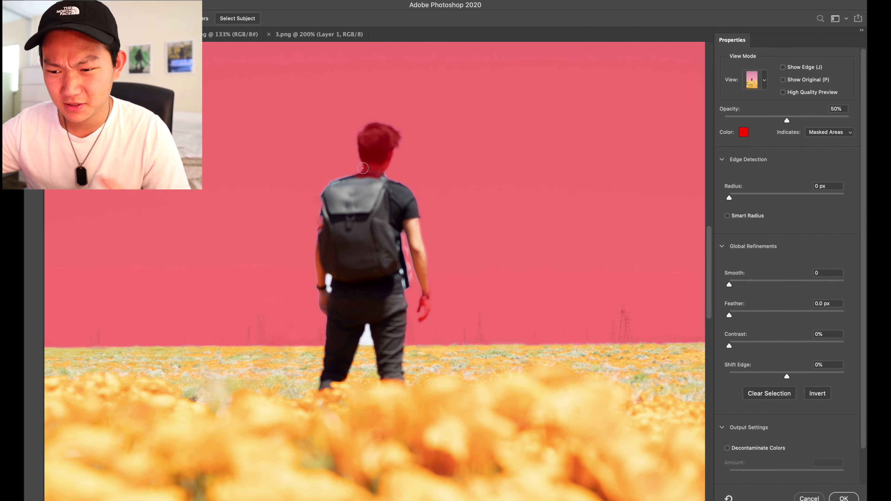
{"action": "left_click_drag", "start_coordinate": [385, 137], "coordinate": [386, 142]}
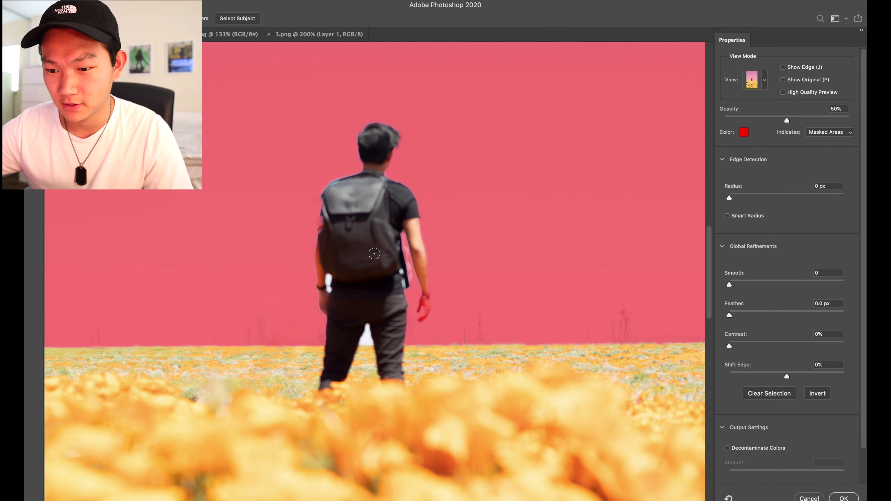
Step: Add the upper part of the man's right hand to the selection using a brush size of 9
{"action": "scroll", "coordinate": [375, 254], "scroll_direction": "down", "scroll_amount": 2}
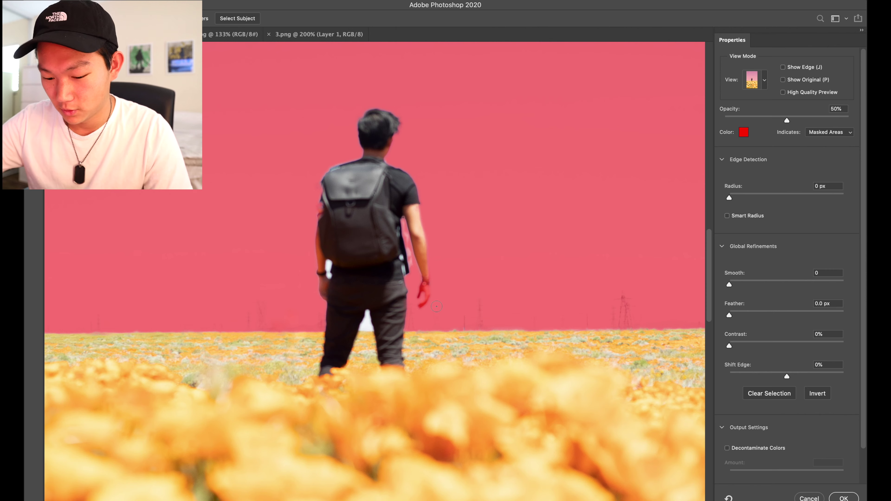
{"action": "scroll", "coordinate": [436, 307], "scroll_direction": "up", "scroll_amount": 6}
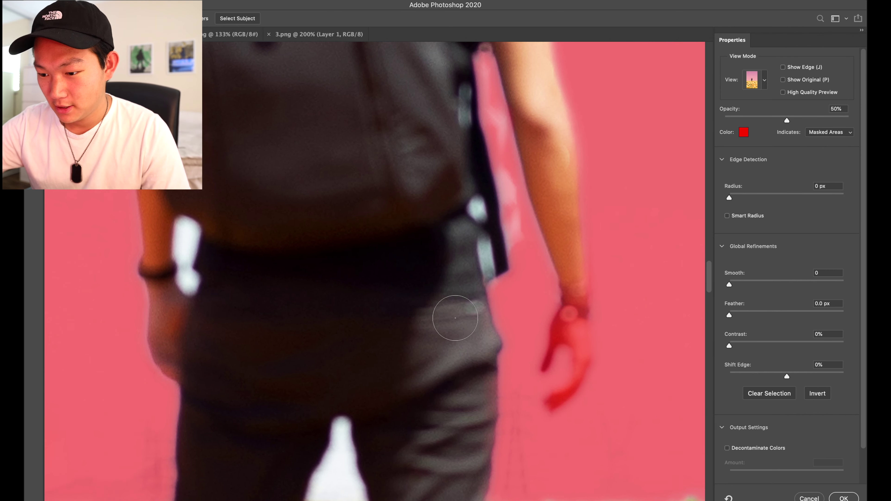
{"action": "key", "text": "bracketleft"}
{"action": "key", "text": "bracketleft"}
{"action": "key", "text": "bracketleft"}
{"action": "key", "text": "bracketleft"}
{"action": "key", "text": "bracketleft"}
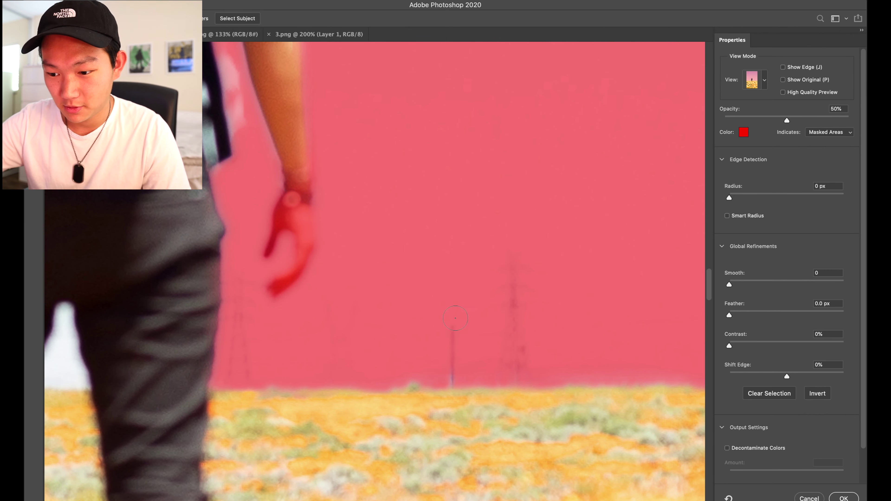
{"action": "left_click", "coordinate": [297, 212]}
{"action": "mouse_move", "coordinate": [300, 222]}
{"action": "left_mouse_down"}
{"action": "mouse_move", "coordinate": [304, 236]}
{"action": "mouse_move", "coordinate": [300, 204]}
{"action": "mouse_move", "coordinate": [301, 216]}
{"action": "left_mouse_up"}
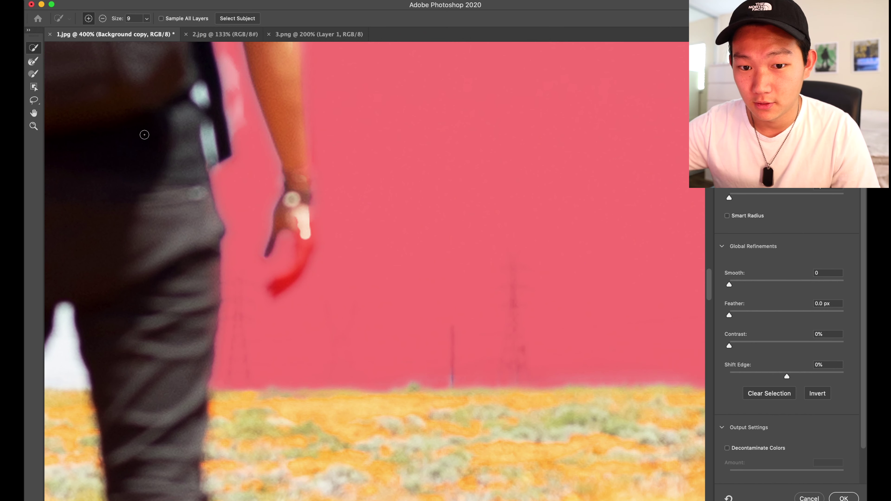
Step: Try refining the selection edge along the man's right arm and fingers with the Refine Edge Brush
{"action": "left_click", "coordinate": [33, 62]}
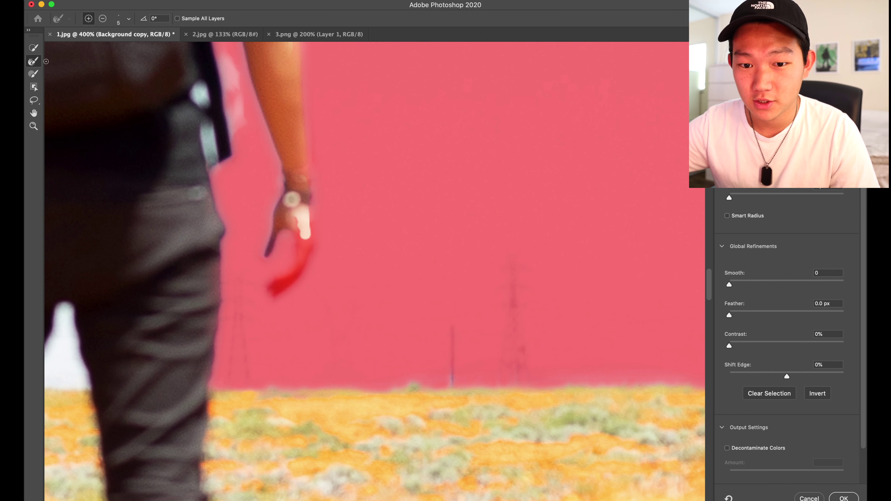
{"action": "left_click_drag", "start_coordinate": [247, 49], "coordinate": [291, 220]}
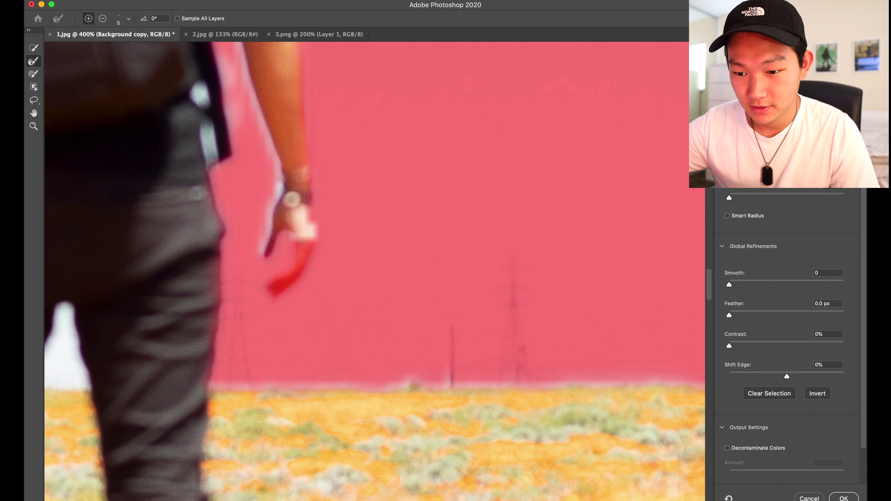
{"action": "mouse_move", "coordinate": [270, 289]}
{"action": "left_mouse_down"}
{"action": "mouse_move", "coordinate": [297, 259]}
{"action": "mouse_move", "coordinate": [302, 264]}
{"action": "left_mouse_up"}
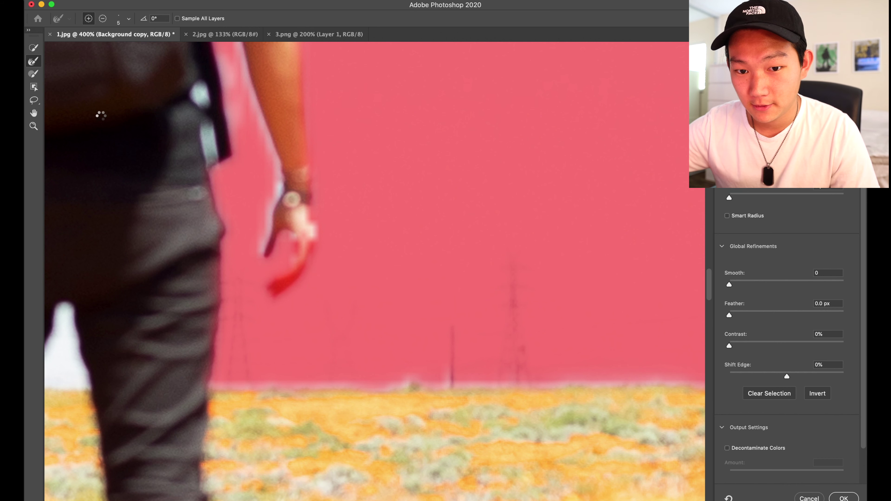
Step: Add the remaining fingers of the man's right hand to the selection with the Quick Selection tool
{"action": "left_click", "coordinate": [33, 48]}
{"action": "left_click_drag", "start_coordinate": [308, 233], "coordinate": [276, 288]}
{"action": "left_click", "coordinate": [292, 217]}
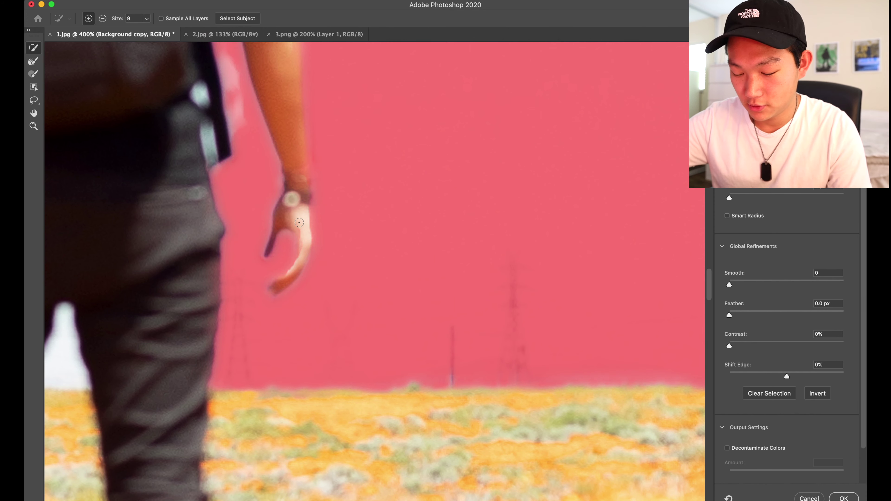
Step: Output the selection of the man and flower field as a layer mask on the Background copy
{"action": "key", "text": "super+1"}
{"action": "key", "text": "super+minus"}
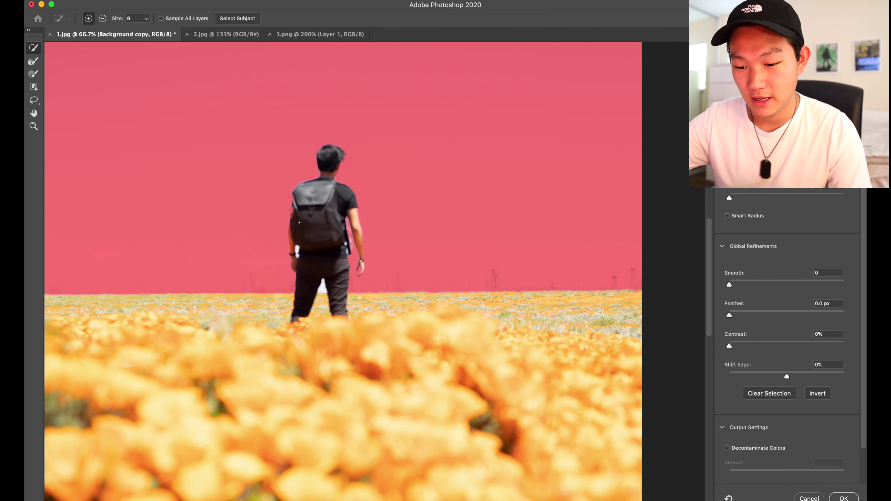
{"action": "key", "text": "super+minus"}
{"action": "key", "text": "super+minus"}
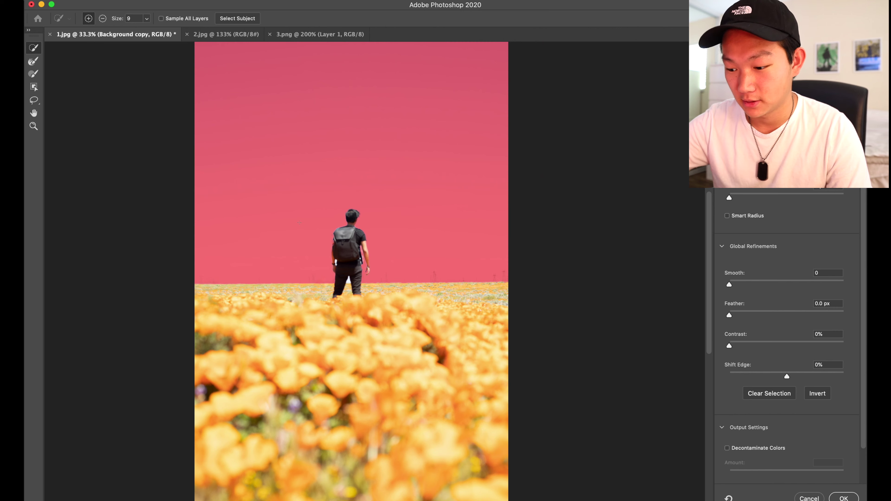
{"action": "key", "text": "super+minus"}
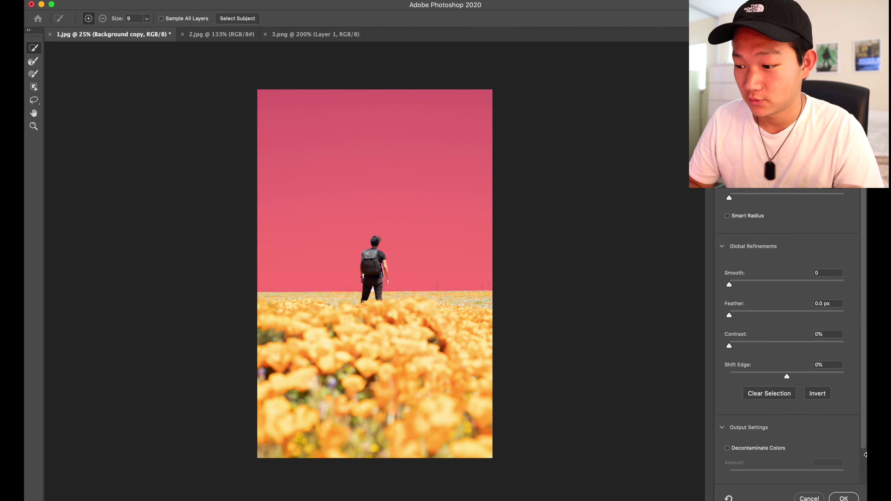
{"action": "left_click", "coordinate": [843, 498]}
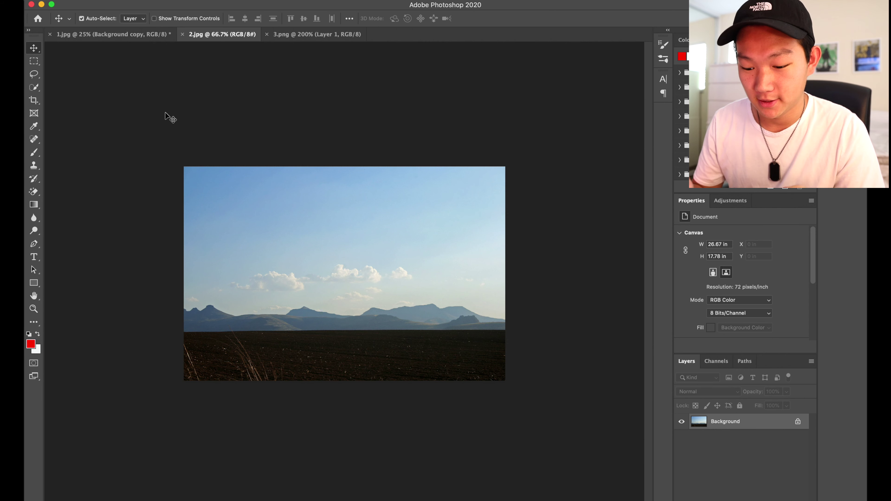
Step: Copy the entire 2.jpg landscape into 1.jpg and place its layer directly beneath the Background copy
{"action": "key", "text": "super+a"}
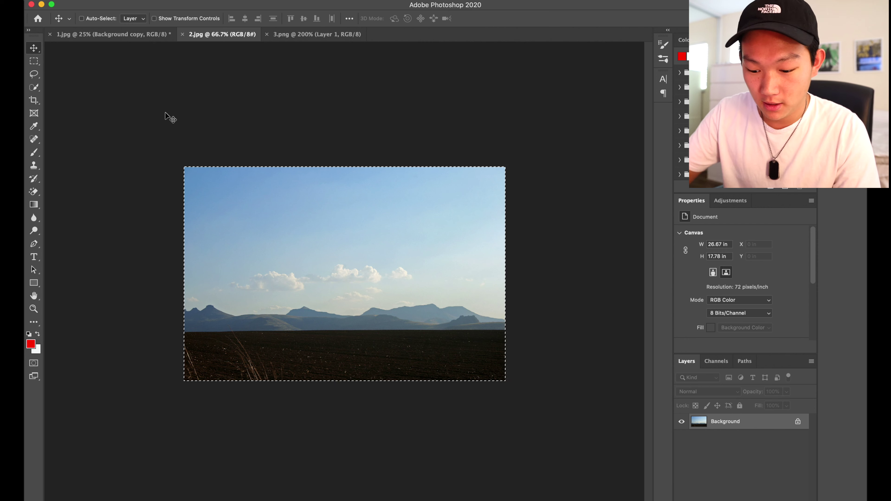
{"action": "left_click", "coordinate": [162, 33]}
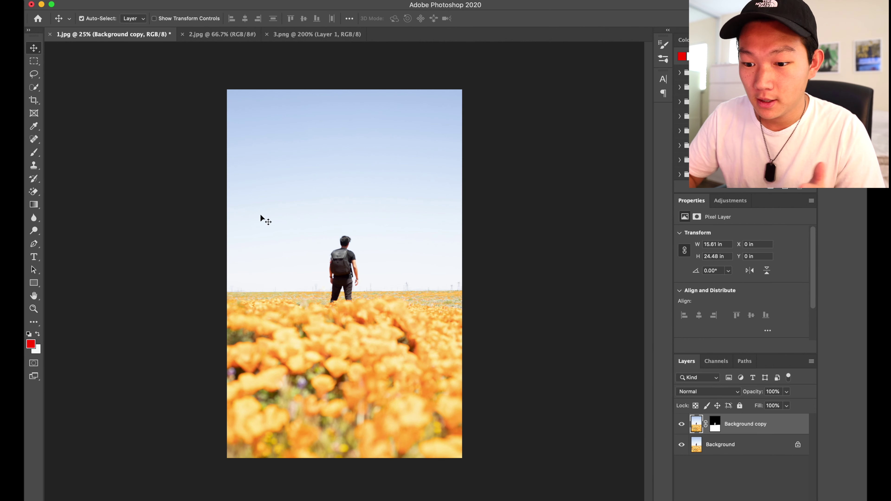
{"action": "key", "text": "super+v"}
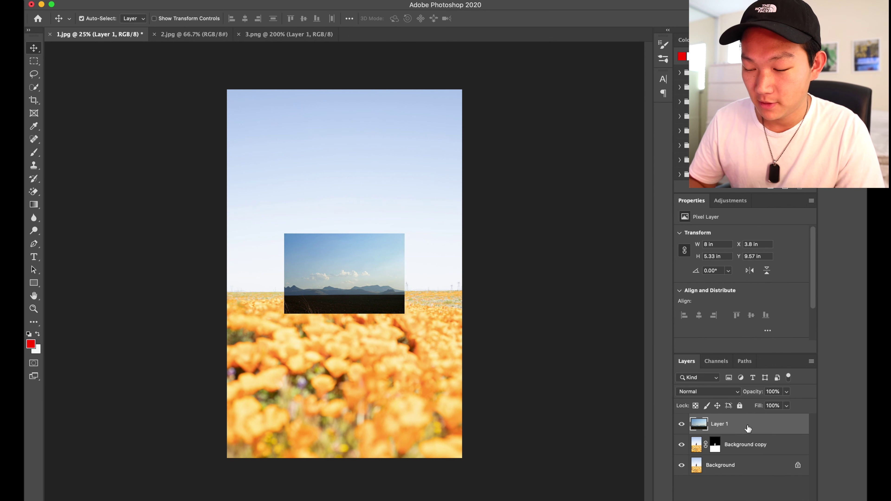
{"action": "left_click_drag", "start_coordinate": [747, 428], "coordinate": [748, 454]}
Step: Move the pasted landscape up behind the man and scale it proportionally to about 321% to fill the sky
{"action": "left_click_drag", "start_coordinate": [385, 261], "coordinate": [383, 180]}
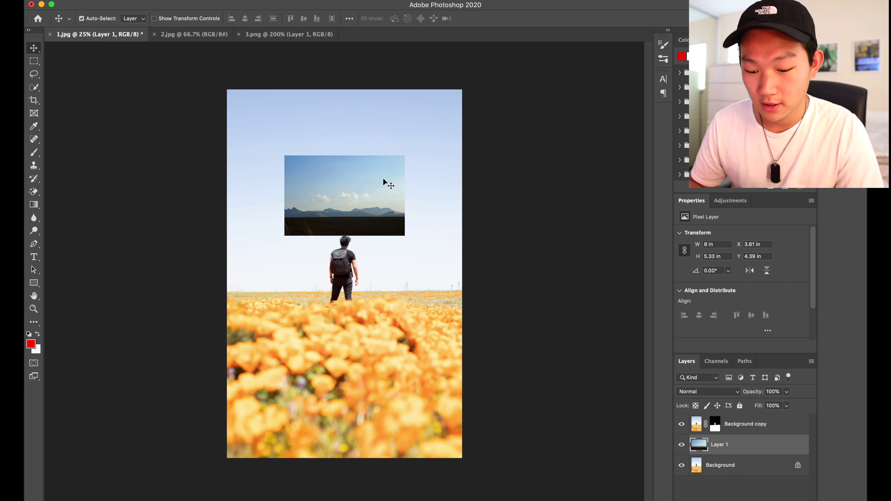
{"action": "key", "text": "super+t"}
{"action": "left_click_drag", "start_coordinate": [407, 153], "coordinate": [527, 74]}
{"action": "left_click_drag", "start_coordinate": [284, 235], "coordinate": [176, 326]}
{"action": "left_click_drag", "start_coordinate": [346, 212], "coordinate": [340, 253]}
{"action": "left_click_drag", "start_coordinate": [516, 116], "coordinate": [558, 89]}
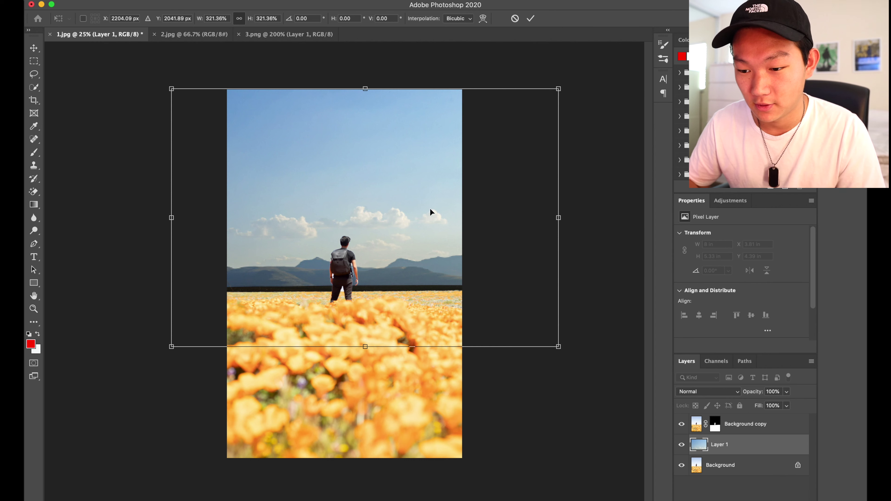
Step: Align the base of the mountains with the field's horizon and enlarge the landscape to about 340%, covering the canvas top
{"action": "left_click_drag", "start_coordinate": [414, 196], "coordinate": [412, 198]}
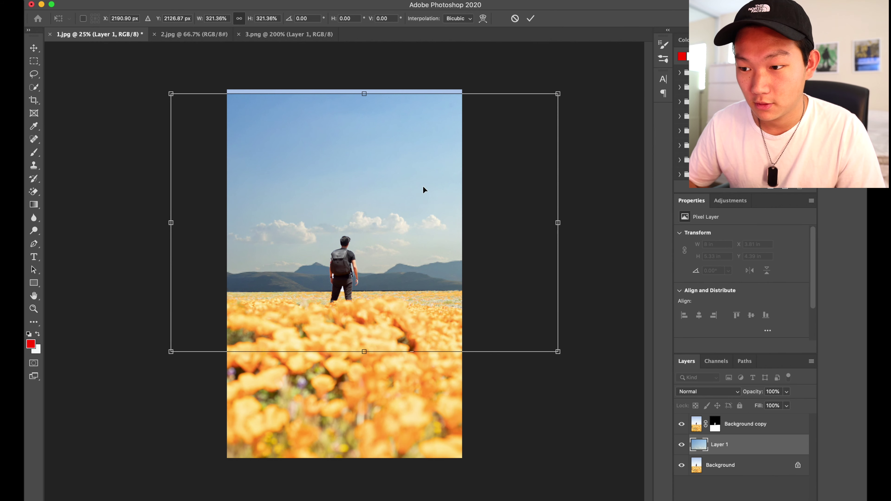
{"action": "left_click_drag", "start_coordinate": [558, 93], "coordinate": [564, 89]}
{"action": "left_click_drag", "start_coordinate": [455, 211], "coordinate": [448, 214]}
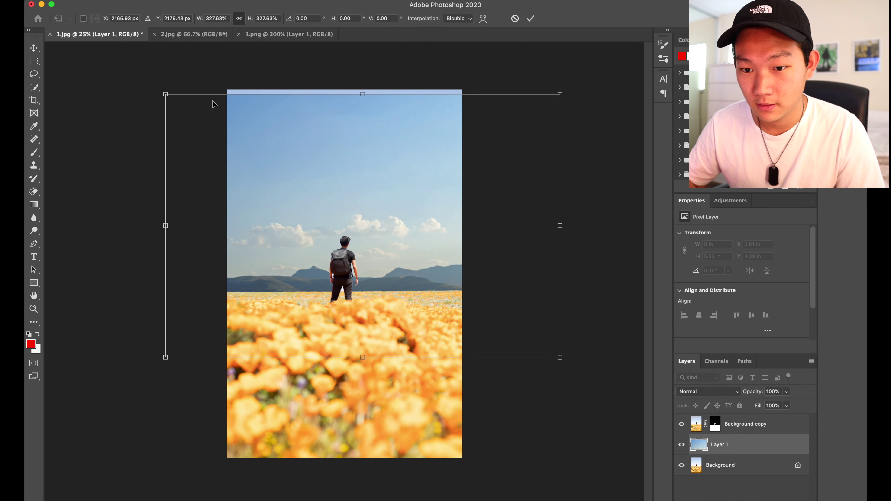
{"action": "left_click_drag", "start_coordinate": [167, 91], "coordinate": [151, 84]}
{"action": "left_click_drag", "start_coordinate": [473, 277], "coordinate": [475, 275]}
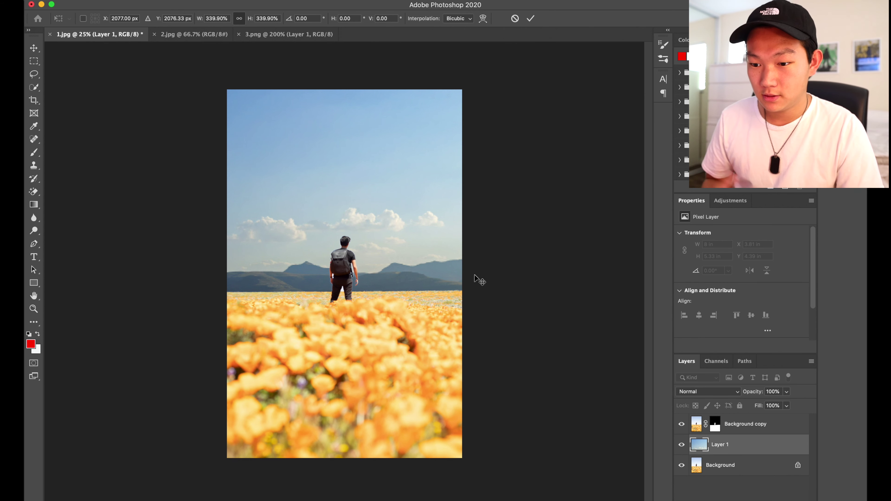
{"action": "key", "text": "Return"}
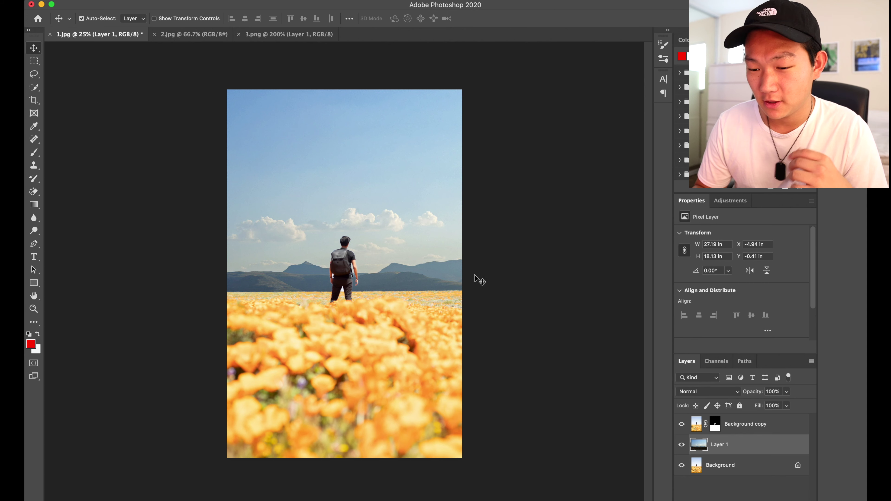
Step: Copy the entire 3.png cloud image into 1.jpg, placing its layer between the mountain landscape and the Background copy
{"action": "left_click", "coordinate": [272, 36]}
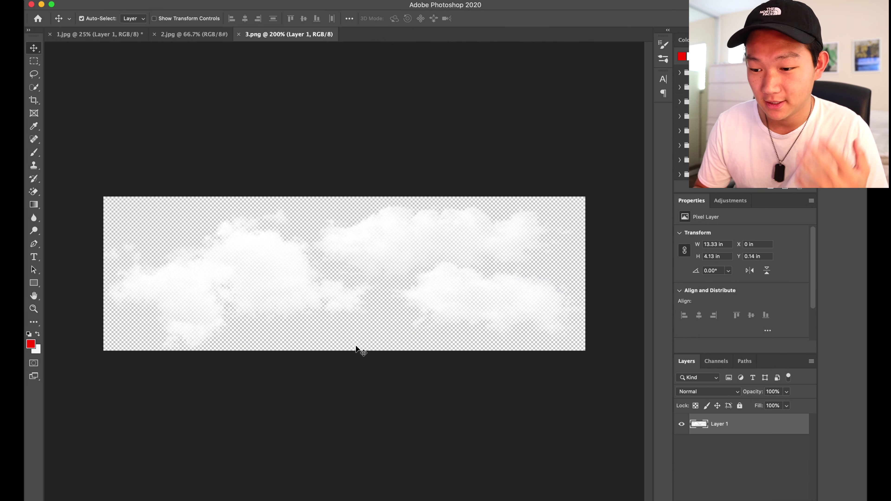
{"action": "key", "text": "super+a"}
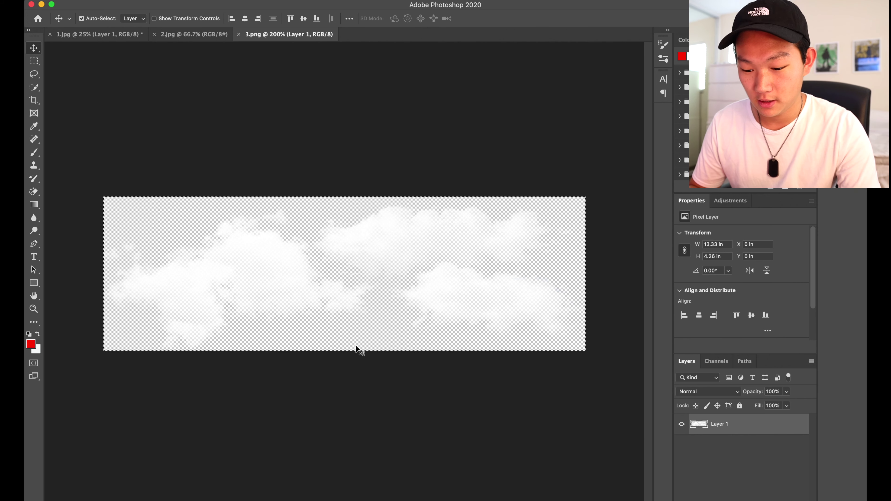
{"action": "left_click", "coordinate": [120, 35]}
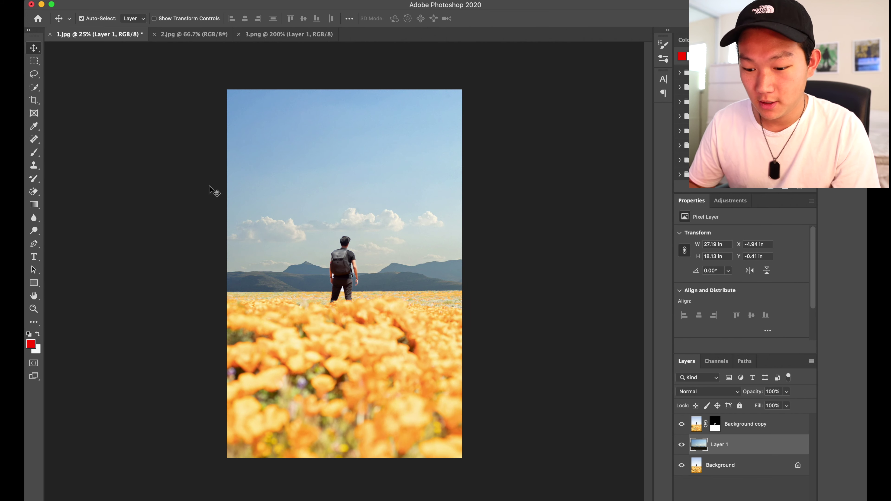
{"action": "key", "text": "super+v"}
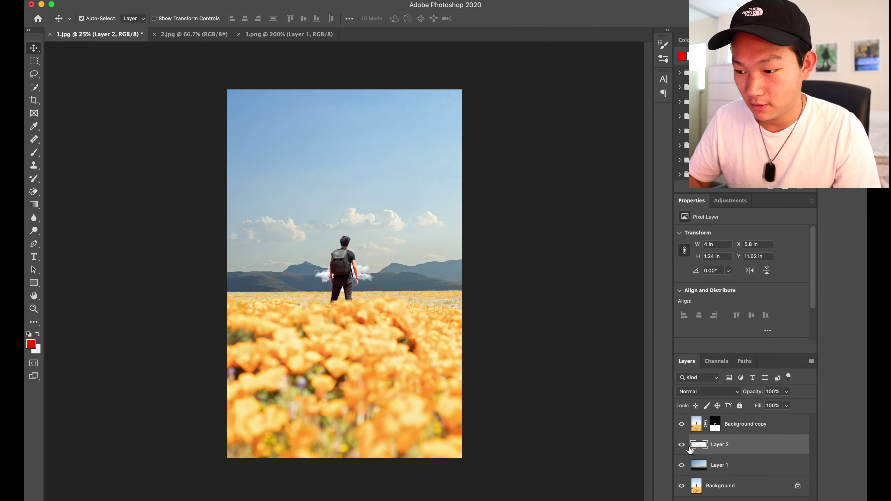
{"action": "left_click", "coordinate": [359, 238]}
{"action": "left_click_drag", "start_coordinate": [358, 235], "coordinate": [360, 218]}
{"action": "key", "text": "super+z"}
Step: Move the pasted clouds to the top of the sky and scale them proportionally to about 19.55 in wide, spanning the canvas
{"action": "left_click_drag", "start_coordinate": [359, 270], "coordinate": [537, 243]}
{"action": "key", "text": "super+t"}
{"action": "left_click_drag", "start_coordinate": [429, 201], "coordinate": [366, 179]}
{"action": "left_click_drag", "start_coordinate": [480, 227], "coordinate": [483, 220]}
{"action": "left_click_drag", "start_coordinate": [386, 177], "coordinate": [379, 140]}
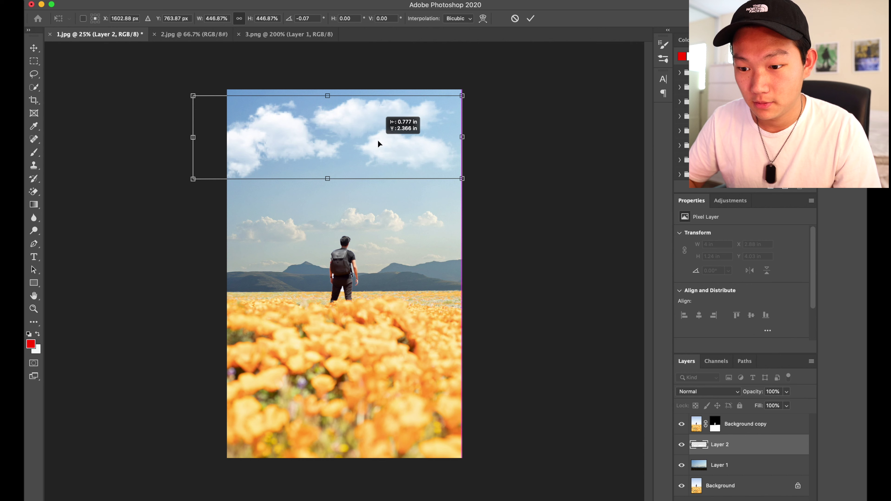
{"action": "left_click_drag", "start_coordinate": [466, 177], "coordinate": [491, 184]}
{"action": "left_click_drag", "start_coordinate": [421, 155], "coordinate": [414, 151]}
{"action": "key", "text": "Return"}
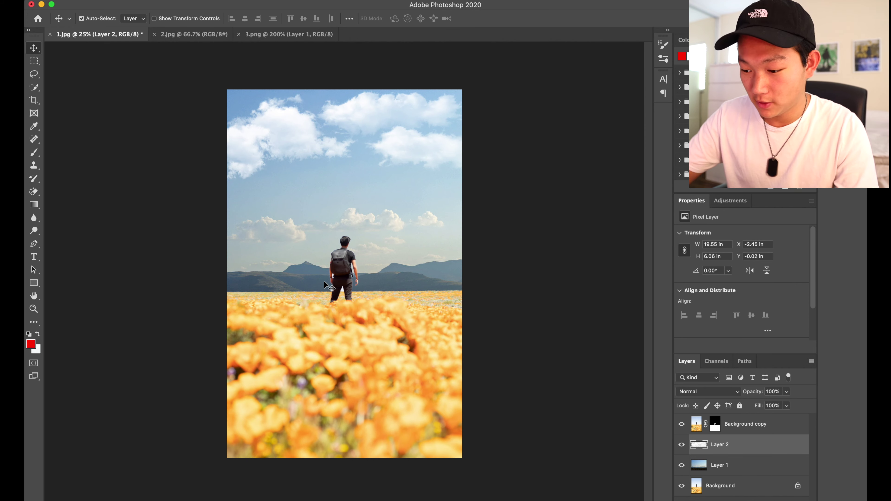
Step: Open the Background copy's layer mask in Select and Mask to refine the cutout around the man
{"action": "scroll", "coordinate": [323, 280], "scroll_direction": "up", "scroll_amount": 10}
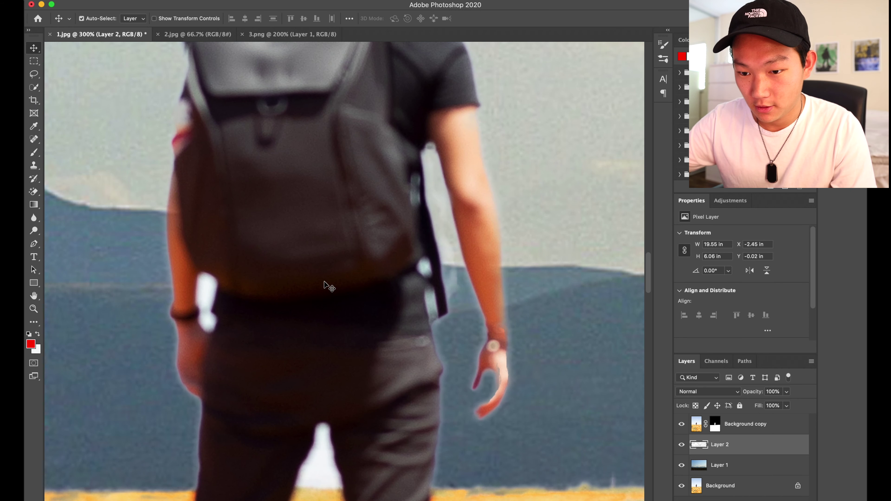
{"action": "scroll", "coordinate": [324, 280], "scroll_direction": "down", "scroll_amount": 5}
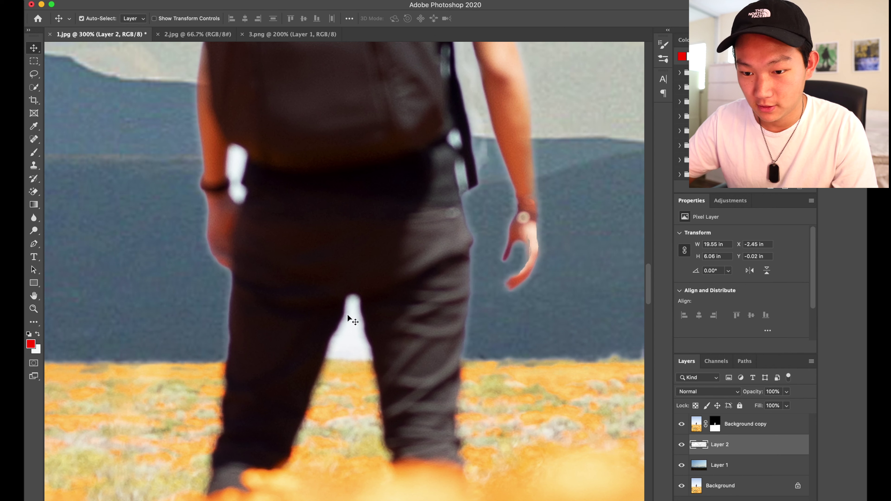
{"action": "scroll", "coordinate": [480, 188], "scroll_direction": "up", "scroll_amount": 4}
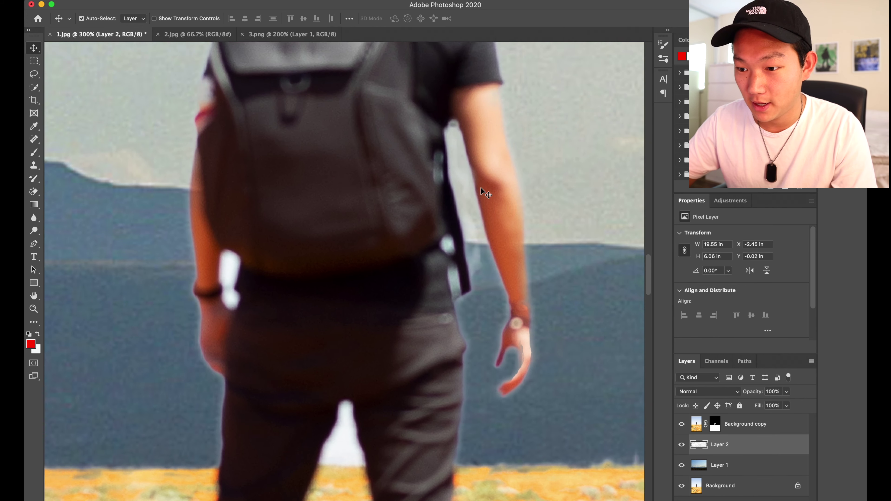
{"action": "scroll", "coordinate": [487, 193], "scroll_direction": "up", "scroll_amount": 6}
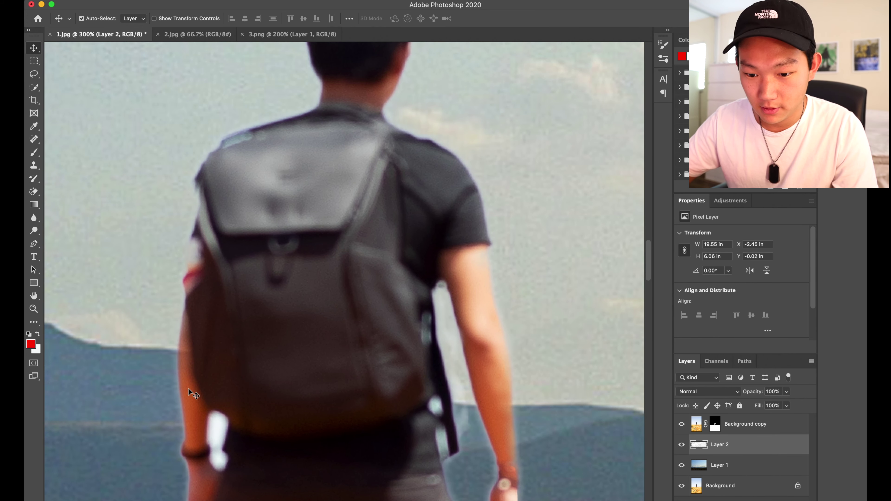
{"action": "scroll", "coordinate": [188, 388], "scroll_direction": "down", "scroll_amount": 9}
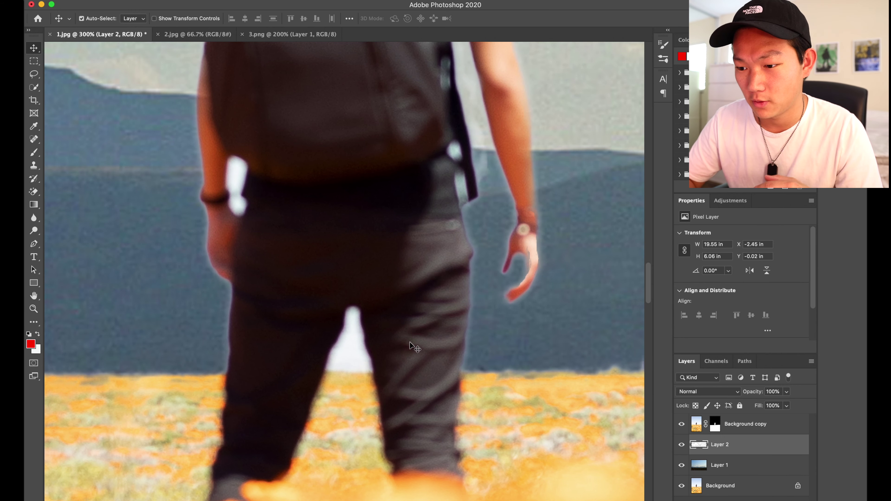
{"action": "key", "text": "super+minus"}
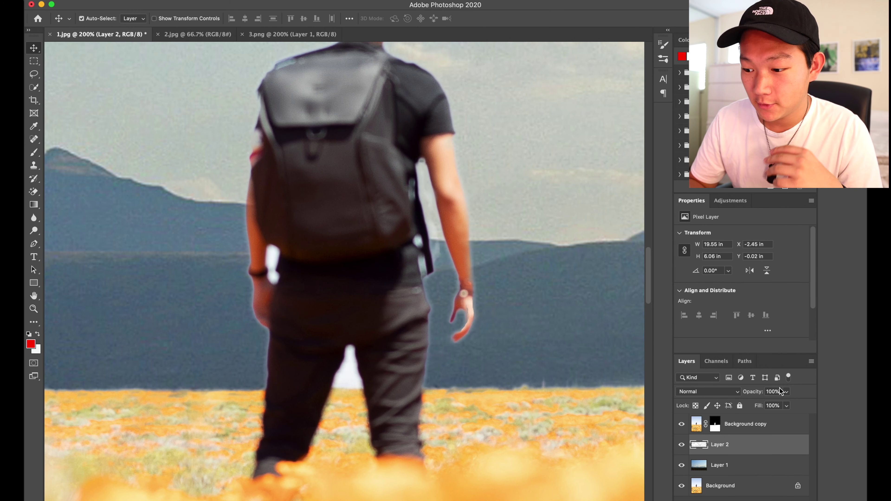
{"action": "left_click", "coordinate": [746, 426]}
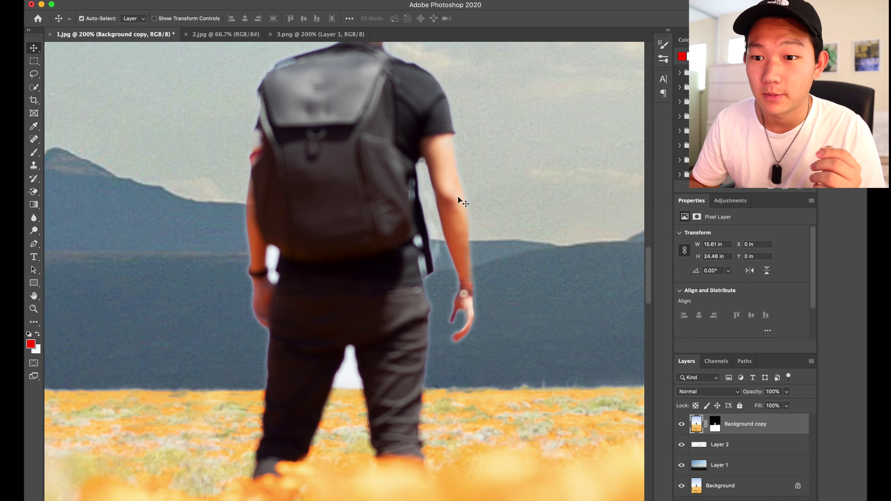
{"action": "left_click", "coordinate": [219, 1]}
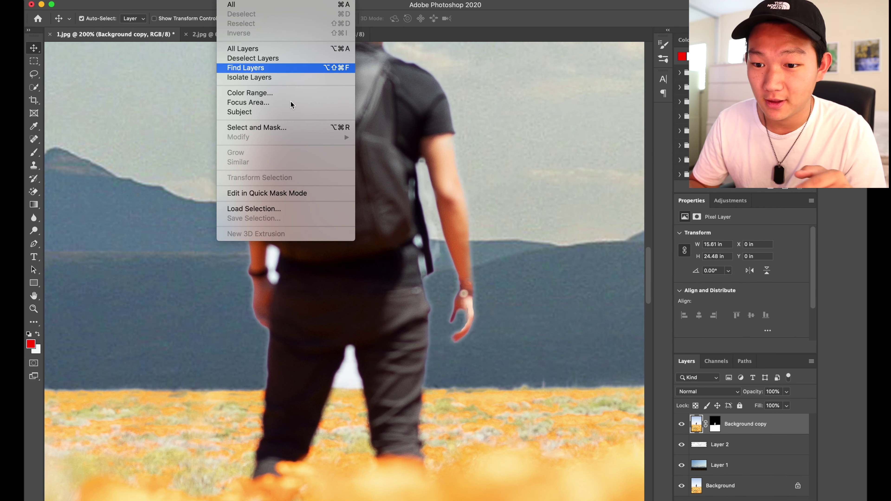
{"action": "left_click", "coordinate": [298, 128]}
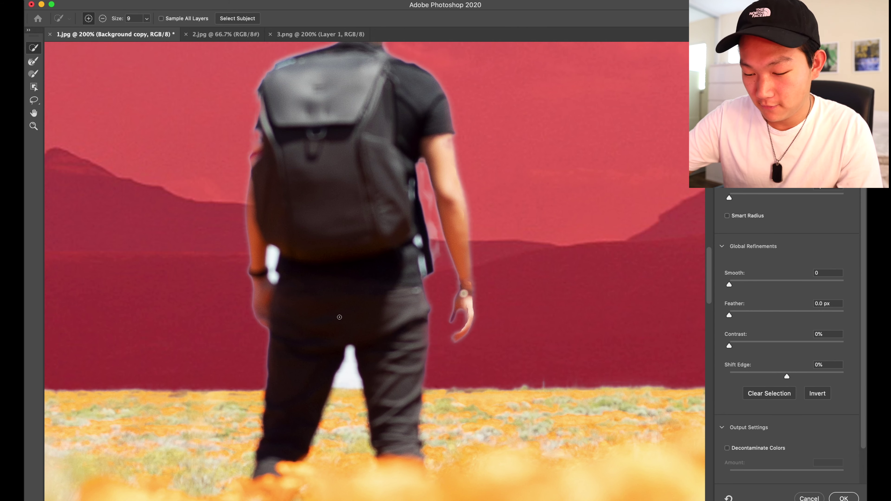
Step: Remove the leftover white sky between the man's legs with the Refine Edge Brush at size 10
{"action": "key", "text": "super+equal"}
{"action": "key", "text": "super+equal"}
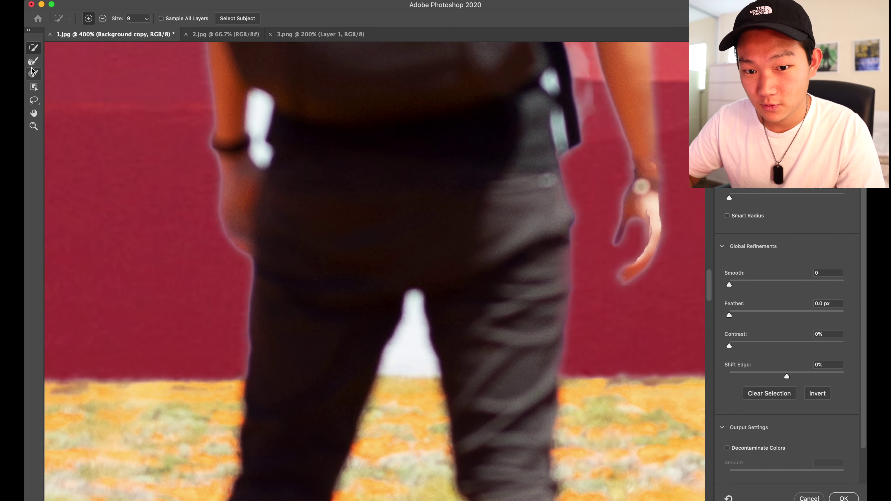
{"action": "left_click", "coordinate": [35, 63]}
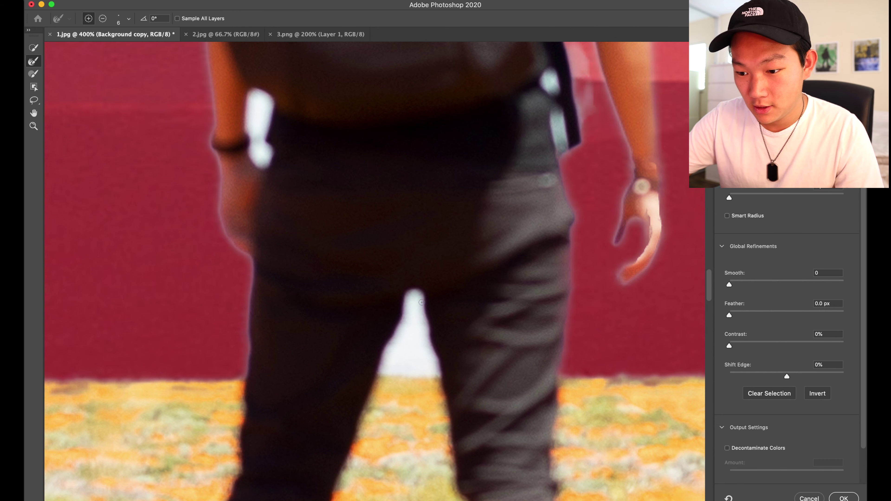
{"action": "mouse_move", "coordinate": [415, 294]}
{"action": "left_mouse_down"}
{"action": "mouse_move", "coordinate": [413, 321]}
{"action": "mouse_move", "coordinate": [411, 303]}
{"action": "left_mouse_up"}
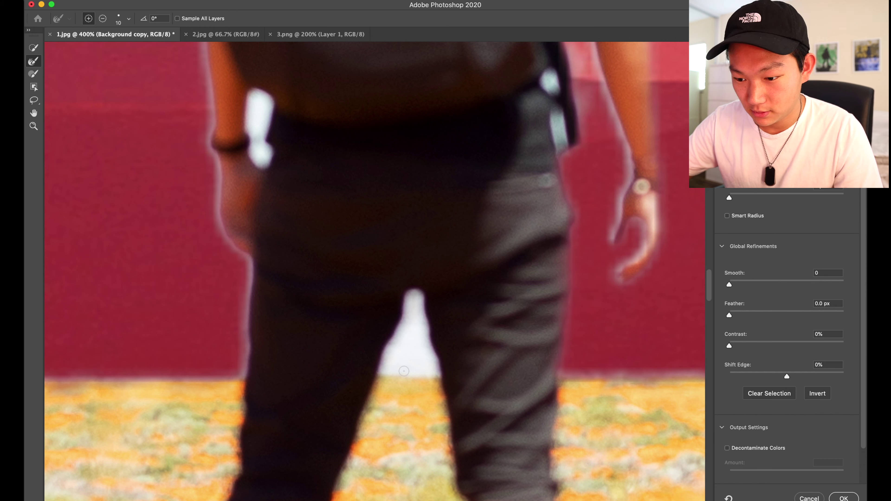
{"action": "mouse_move", "coordinate": [437, 374]}
{"action": "left_mouse_down"}
{"action": "mouse_move", "coordinate": [416, 312]}
{"action": "mouse_move", "coordinate": [422, 300]}
{"action": "mouse_move", "coordinate": [413, 342]}
{"action": "left_mouse_up"}
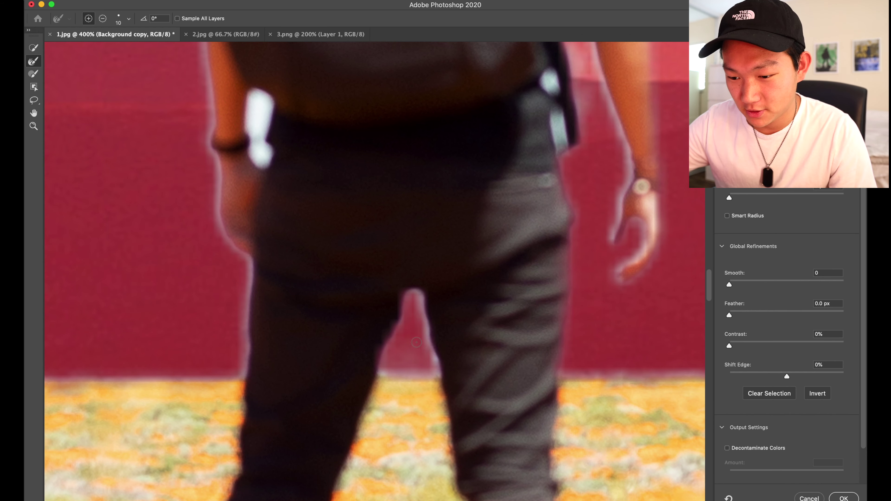
Step: Brush away the white sky remnant between the man's left arm and his waist with the Refine Edge Brush
{"action": "scroll", "coordinate": [423, 345], "scroll_direction": "up", "scroll_amount": 2}
{"action": "scroll", "coordinate": [424, 345], "scroll_direction": "up", "scroll_amount": 5}
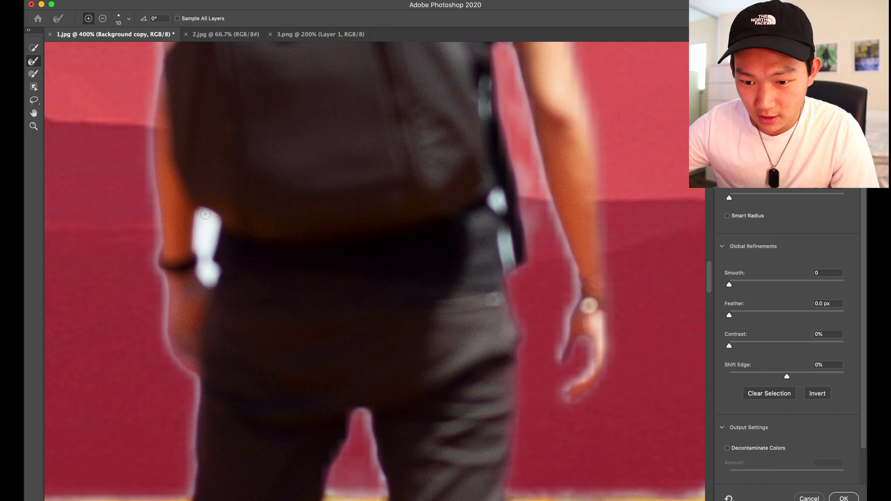
{"action": "mouse_move", "coordinate": [211, 220]}
{"action": "left_mouse_down"}
{"action": "mouse_move", "coordinate": [201, 242]}
{"action": "mouse_move", "coordinate": [208, 276]}
{"action": "left_mouse_up"}
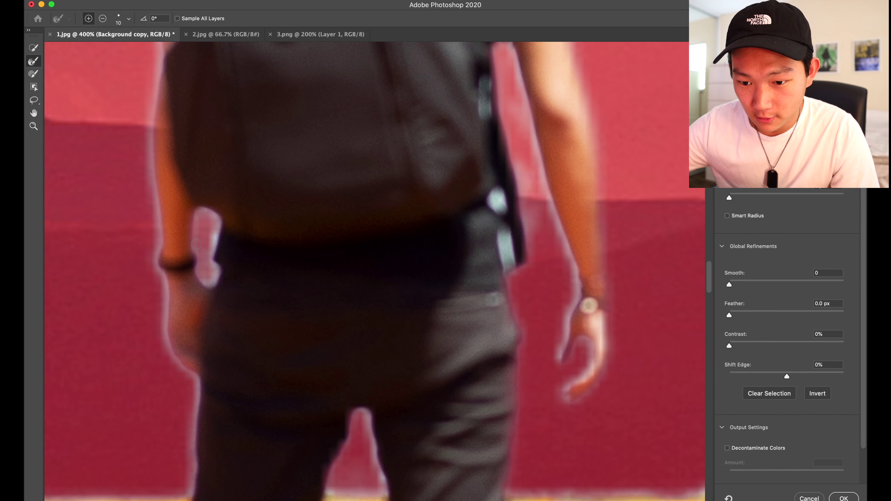
{"action": "left_click_drag", "start_coordinate": [215, 229], "coordinate": [215, 237]}
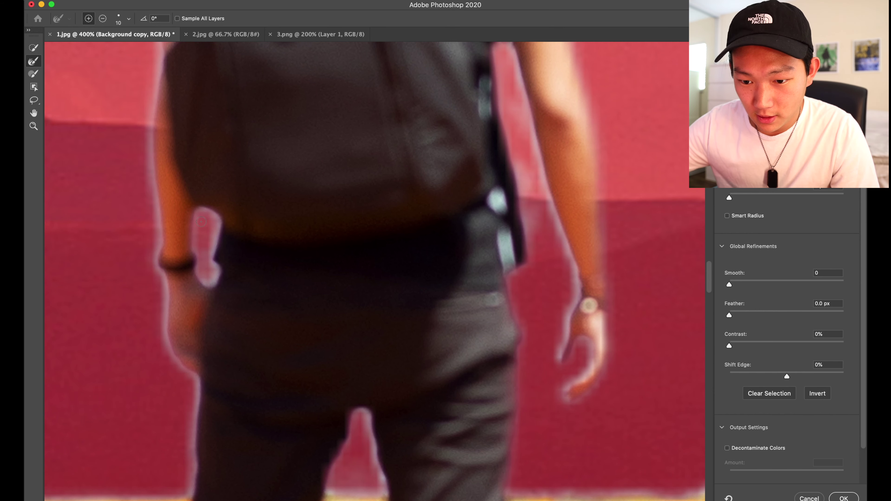
Step: Brush out the bright gaps beside the backpack's hanging strap near the man's right hip
{"action": "scroll", "coordinate": [201, 221], "scroll_direction": "right", "scroll_amount": 5}
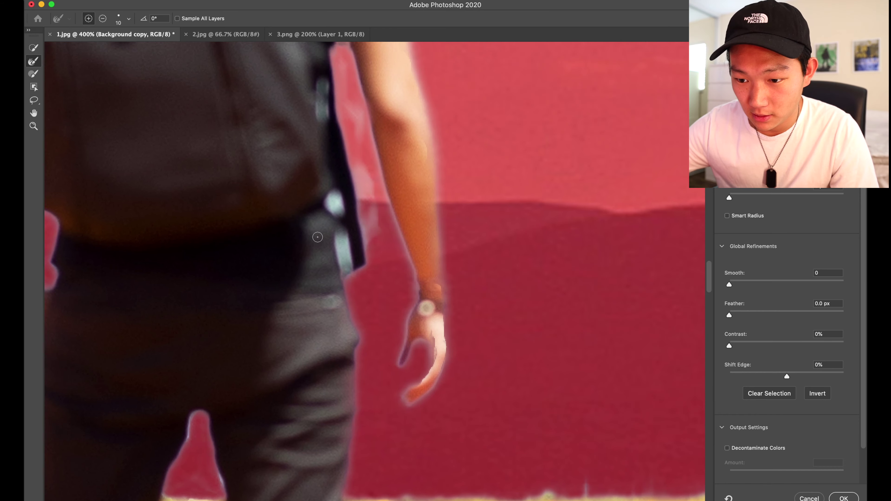
{"action": "left_click_drag", "start_coordinate": [333, 200], "coordinate": [336, 203]}
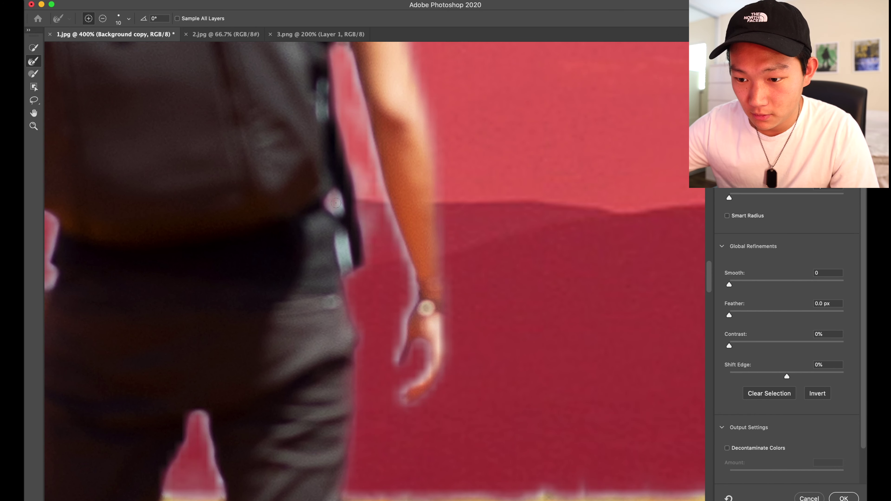
{"action": "left_click_drag", "start_coordinate": [347, 245], "coordinate": [344, 262]}
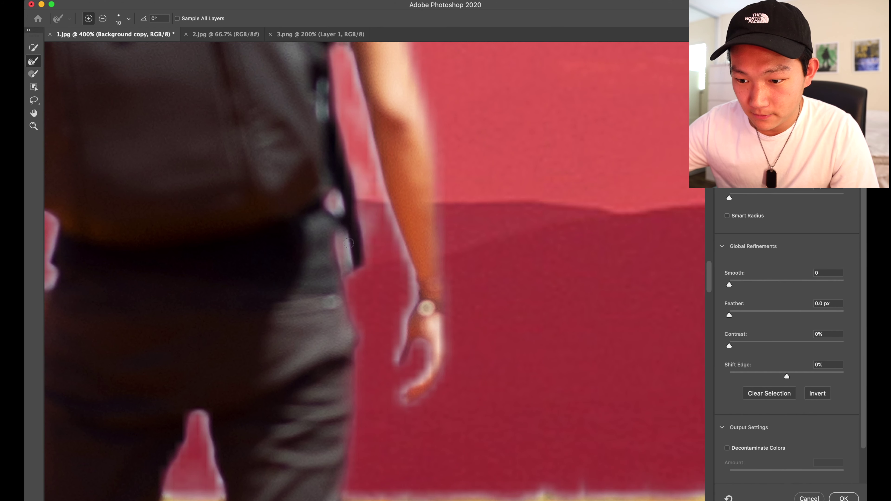
{"action": "scroll", "coordinate": [337, 224], "scroll_direction": "up", "scroll_amount": 3}
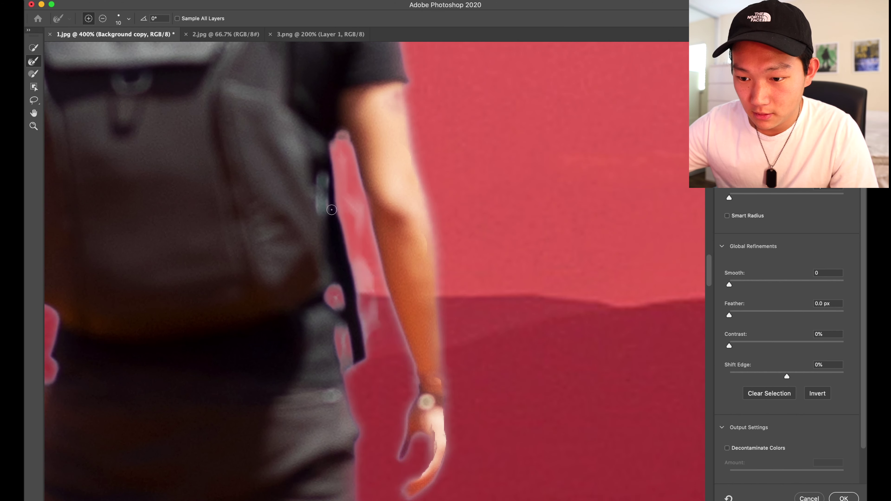
Step: Check the refined gaps around the man and apply the Select and Mask refinements to the Background copy's mask
{"action": "scroll", "coordinate": [326, 205], "scroll_direction": "left", "scroll_amount": 6}
{"action": "scroll", "coordinate": [326, 205], "scroll_direction": "down", "scroll_amount": 3}
{"action": "scroll", "coordinate": [326, 205], "scroll_direction": "down", "scroll_amount": 2}
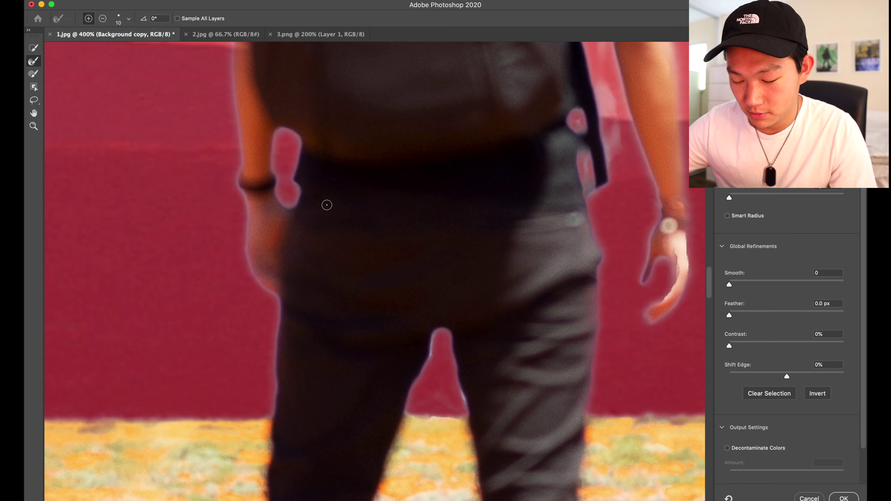
{"action": "scroll", "coordinate": [326, 205], "scroll_direction": "down", "scroll_amount": 5}
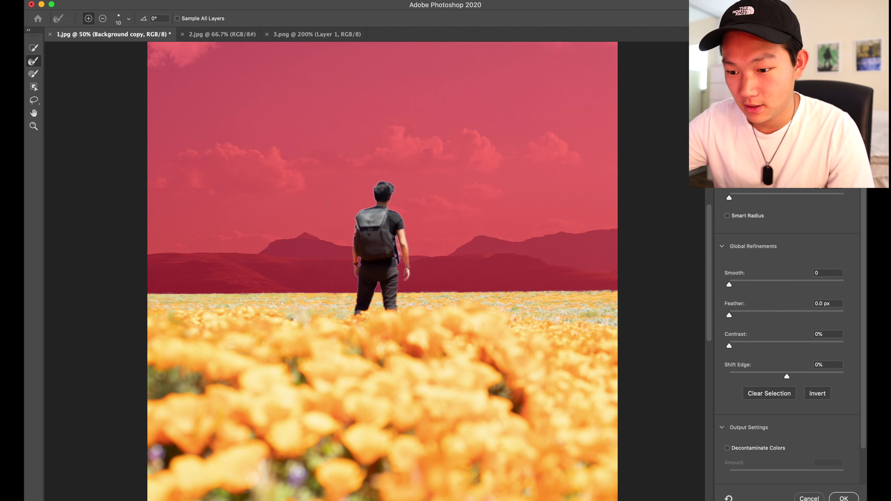
{"action": "left_click", "coordinate": [843, 497]}
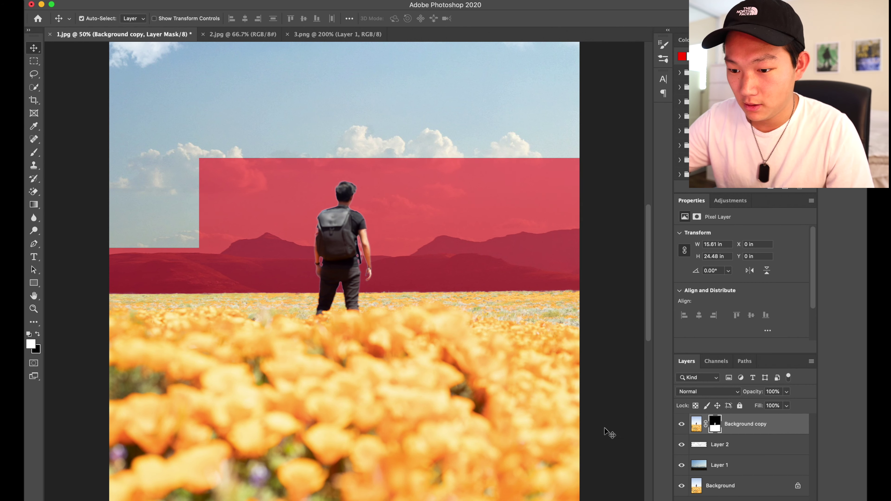
Step: Feather the Background copy's layer mask to 4.6 px
{"action": "scroll", "coordinate": [459, 343], "scroll_direction": "down", "scroll_amount": 2}
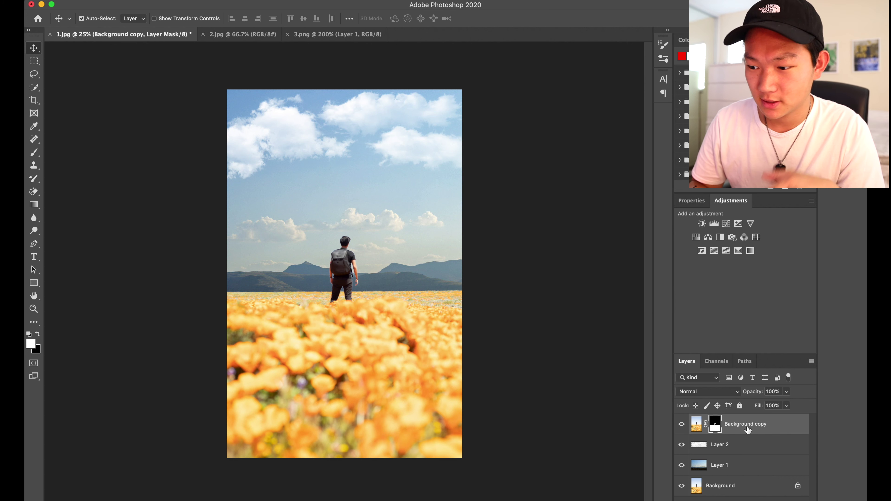
{"action": "left_click", "coordinate": [696, 424]}
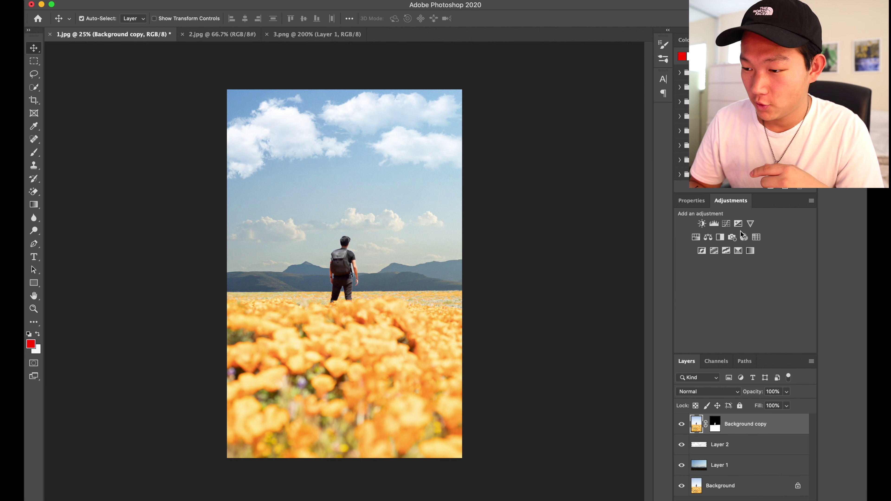
{"action": "left_click", "coordinate": [697, 202]}
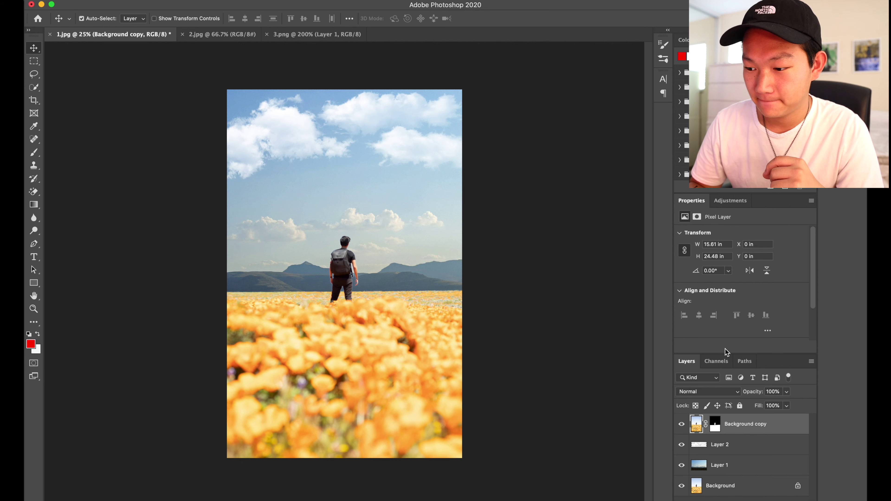
{"action": "left_click", "coordinate": [713, 424]}
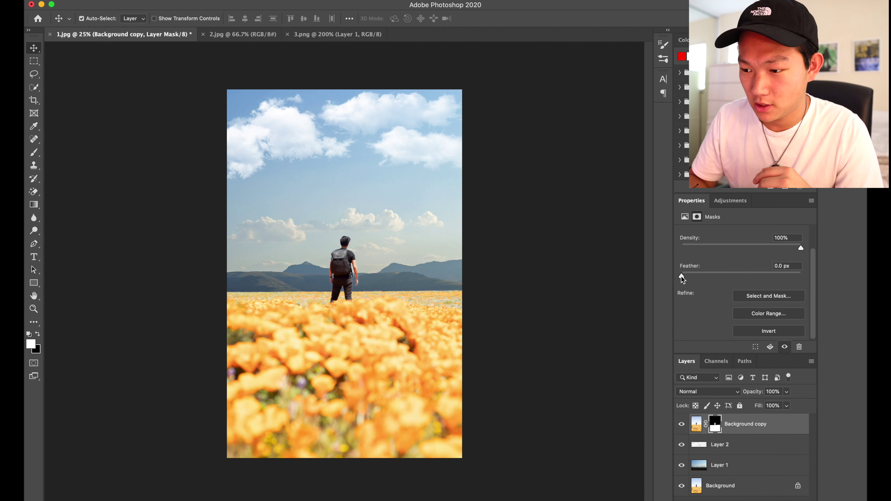
{"action": "left_click_drag", "start_coordinate": [682, 277], "coordinate": [708, 288]}
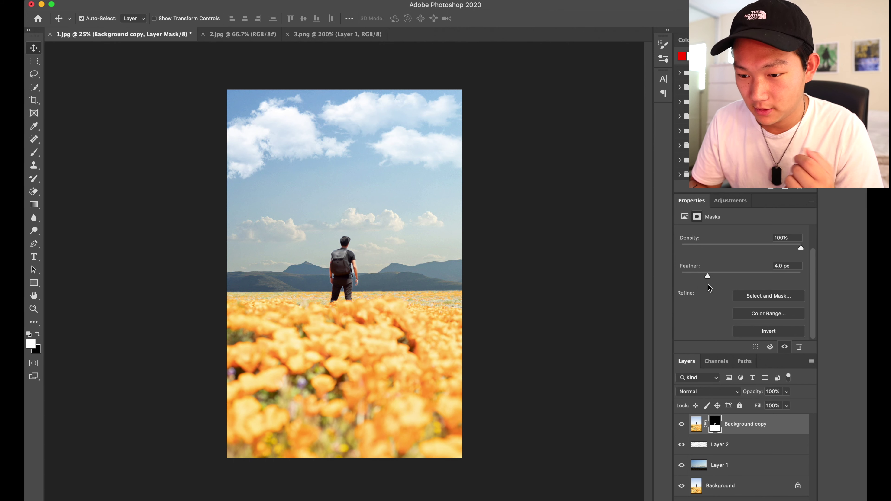
{"action": "left_click_drag", "start_coordinate": [709, 287], "coordinate": [711, 280]}
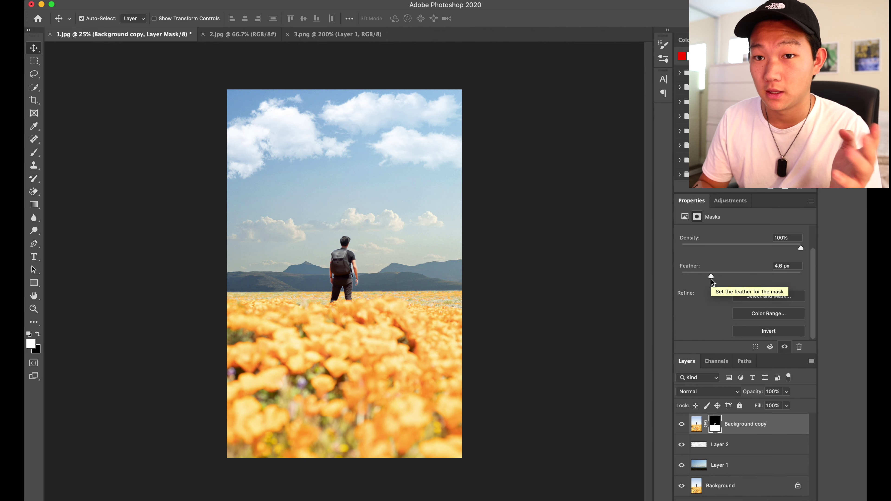
Step: Fine-tune the feather of the Background copy's layer mask, reducing it slightly
{"action": "left_click_drag", "start_coordinate": [708, 278], "coordinate": [702, 283]}
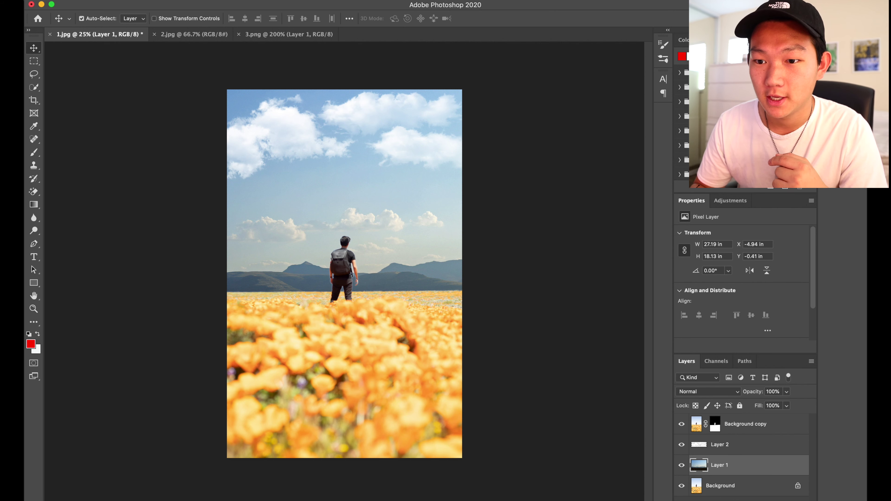
Step: Apply a Gaussian Blur to the mountain and sky Layer 1, trying radii of 5 and 20 pixels before settling on 7 pixels
{"action": "left_click", "coordinate": [265, 2]}
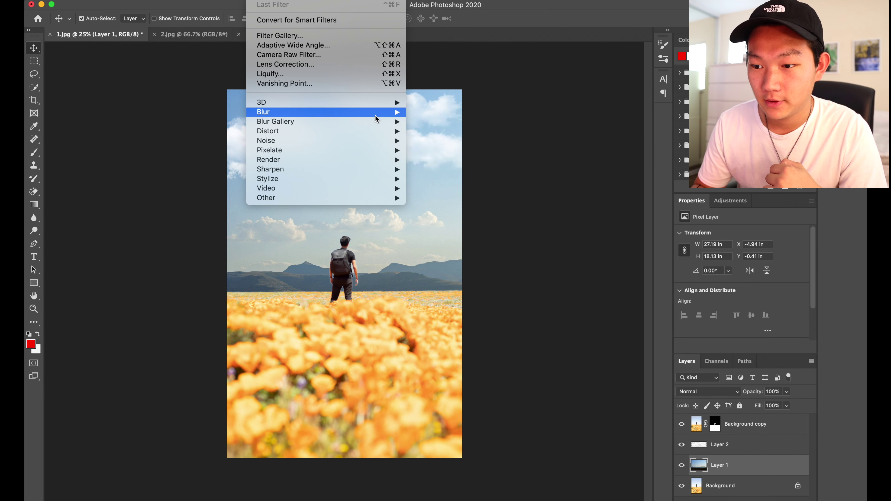
{"action": "mouse_move", "coordinate": [376, 113]}
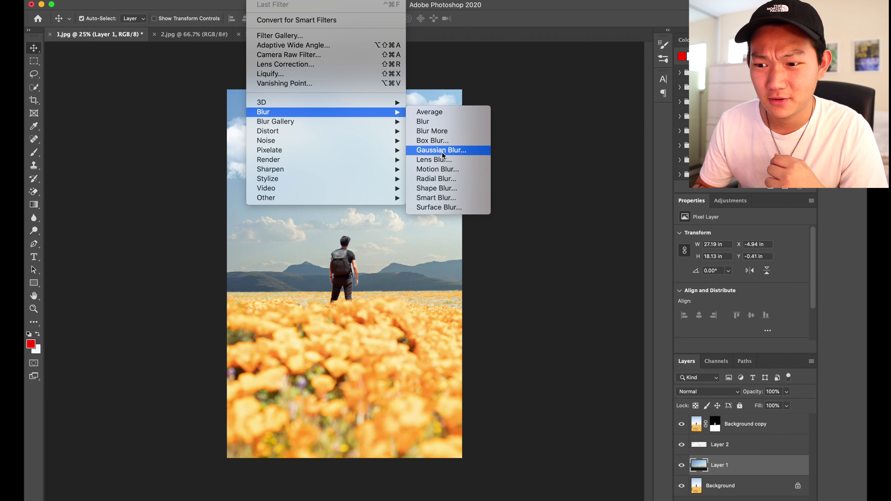
{"action": "left_click", "coordinate": [457, 155]}
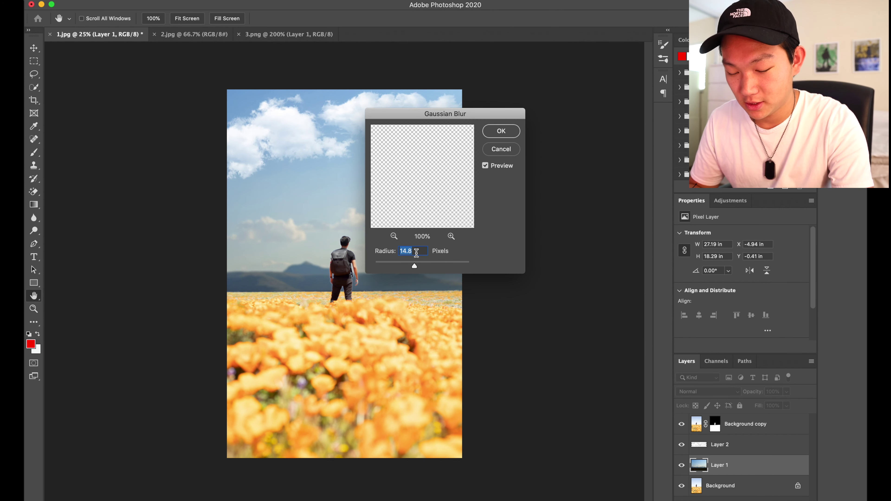
{"action": "type", "text": "5"}
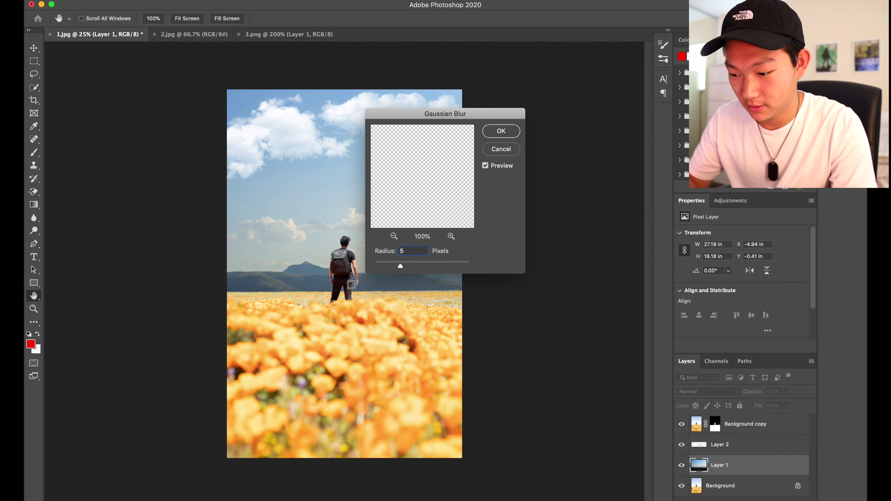
{"action": "key", "text": "BackSpace"}
{"action": "type", "text": "20"}
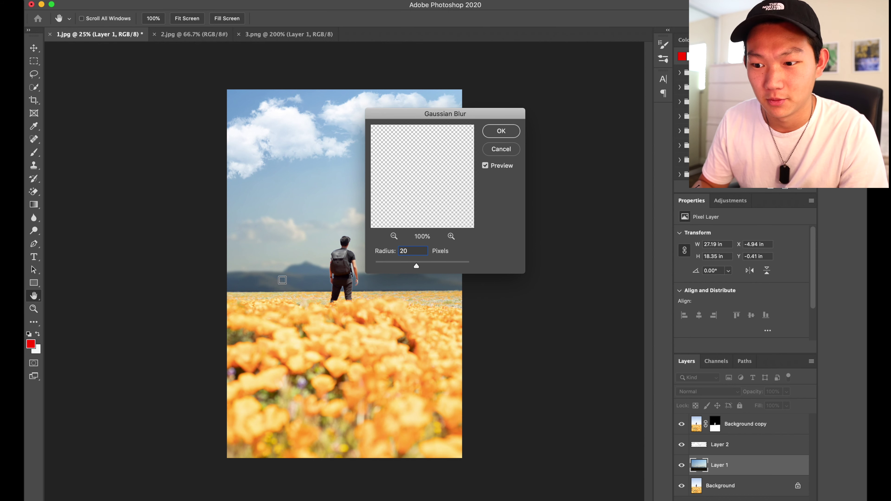
{"action": "key", "text": "BackSpace"}
{"action": "key", "text": "BackSpace"}
{"action": "type", "text": "5"}
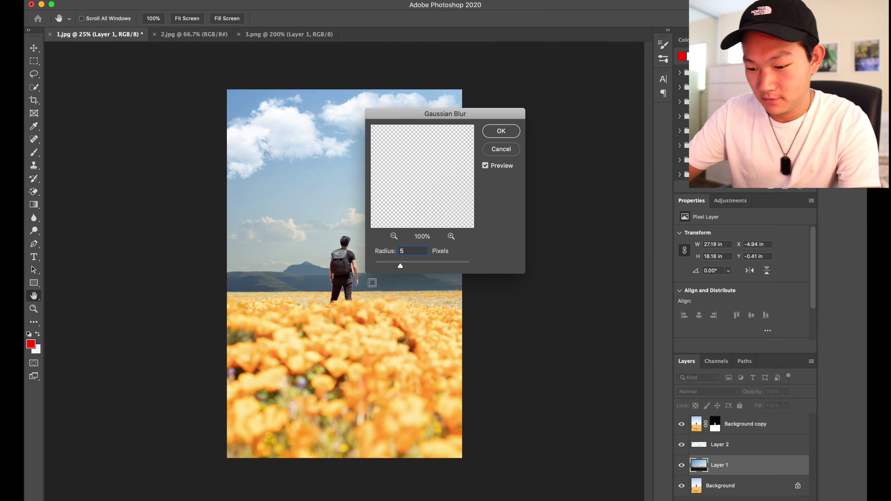
{"action": "key", "text": "BackSpace"}
{"action": "type", "text": "7"}
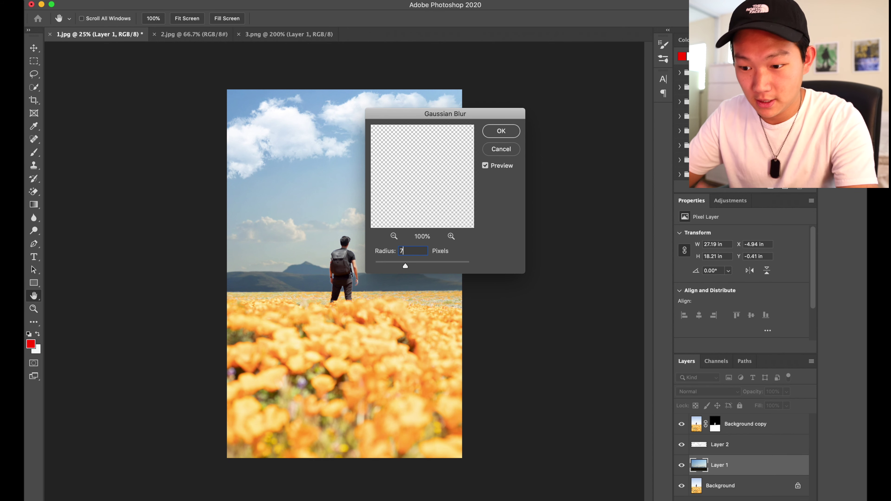
{"action": "left_click", "coordinate": [500, 130]}
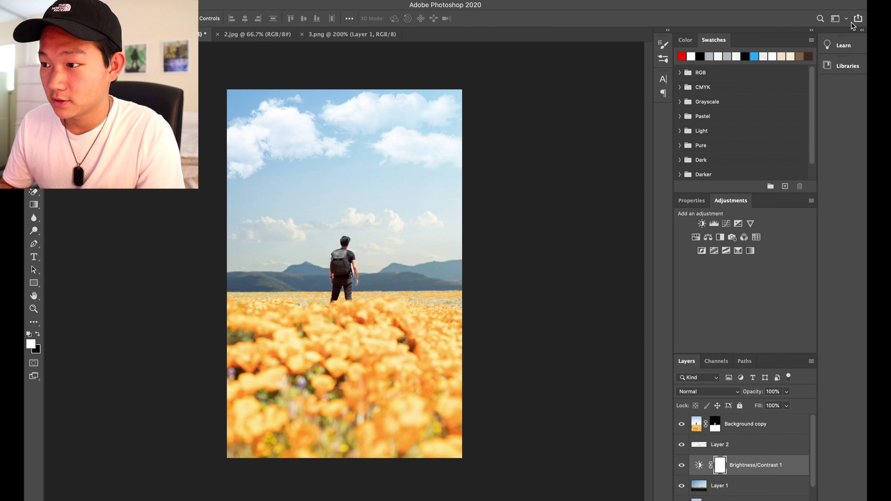
Step: Send the composite at original size to Lightroom Photos and open it in Lightroom
{"action": "left_click", "coordinate": [860, 20]}
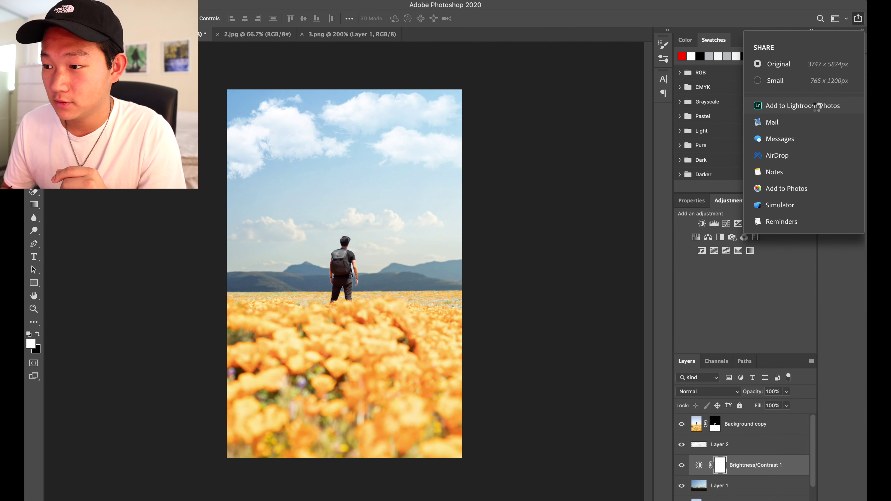
{"action": "left_click", "coordinate": [817, 109]}
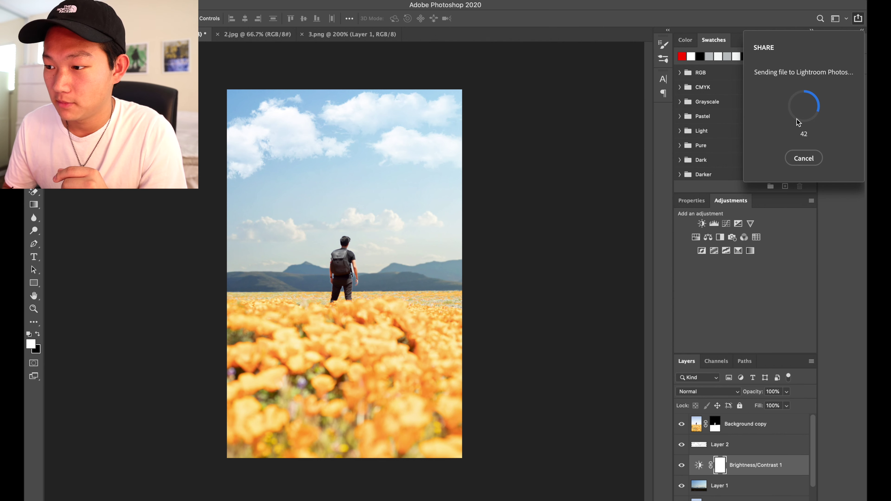
{"action": "left_click", "coordinate": [520, 170]}
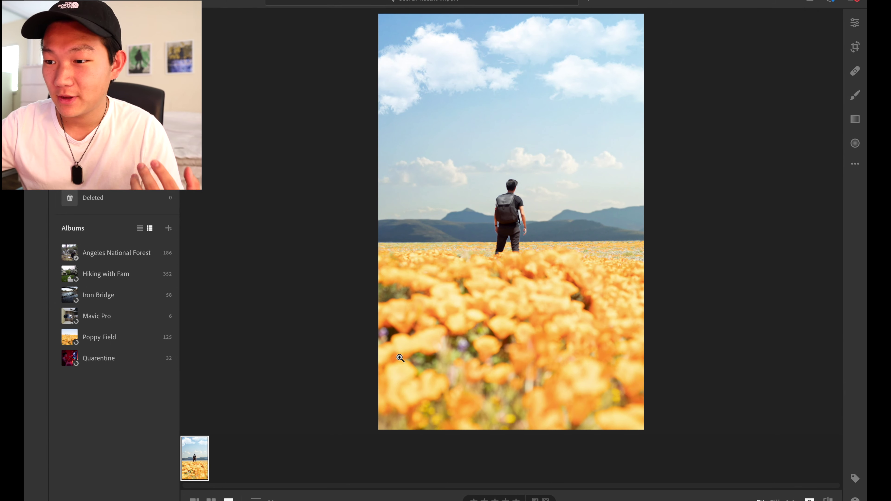
Step: Crop the photo to the 4 x 5 / 8 x 10 aspect ratio, shifting the image slightly down within the frame
{"action": "left_click", "coordinate": [856, 47]}
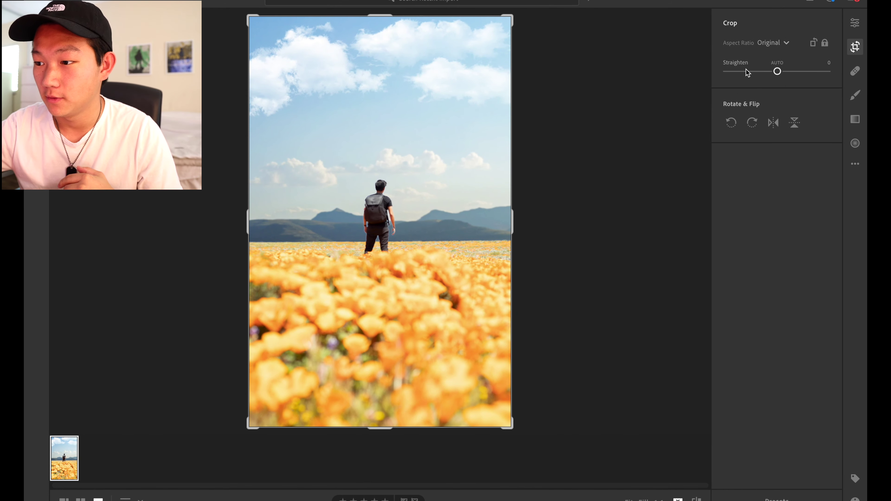
{"action": "left_click", "coordinate": [779, 44]}
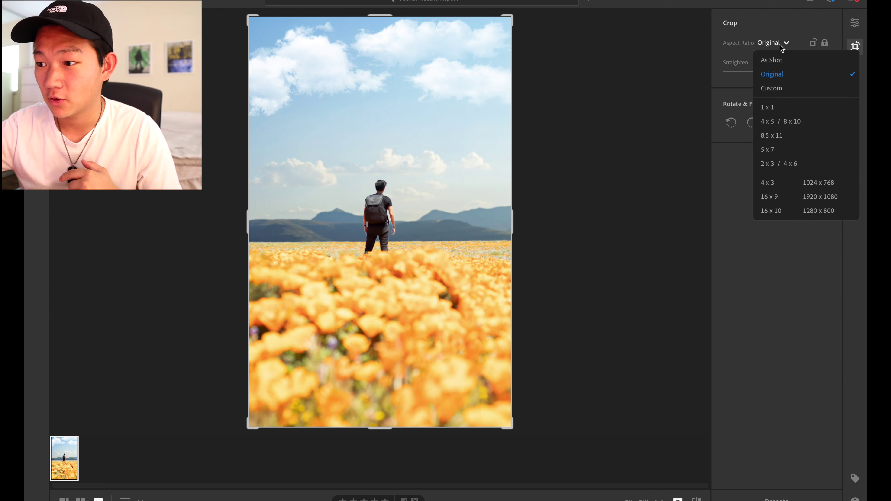
{"action": "left_click", "coordinate": [787, 127]}
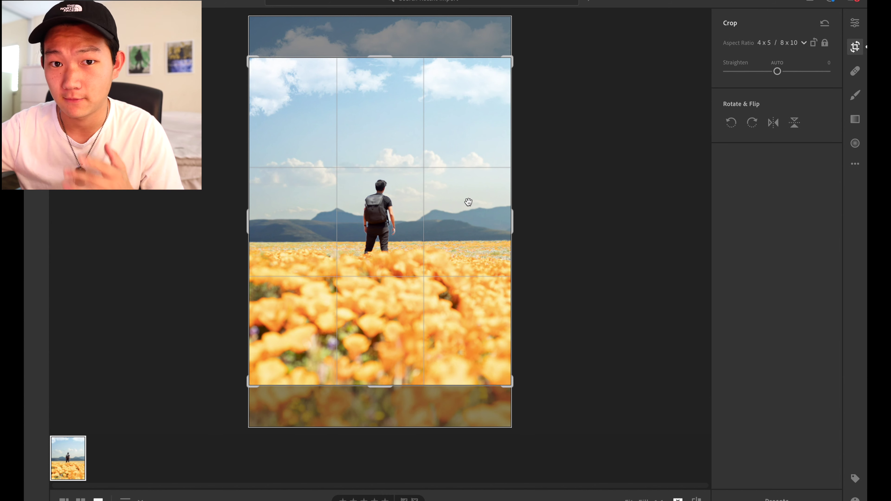
{"action": "mouse_move", "coordinate": [468, 203]}
{"action": "left_mouse_down"}
{"action": "mouse_move", "coordinate": [461, 201]}
{"action": "mouse_move", "coordinate": [472, 210]}
{"action": "left_mouse_up"}
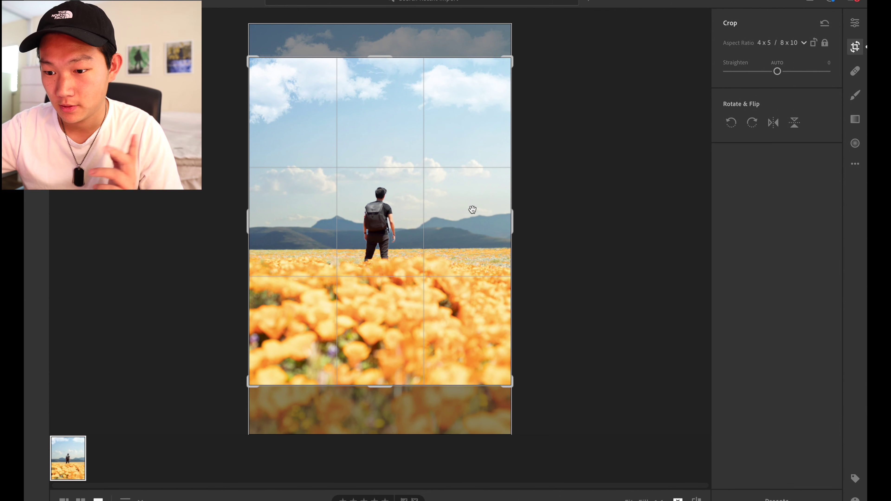
{"action": "key", "text": "Return"}
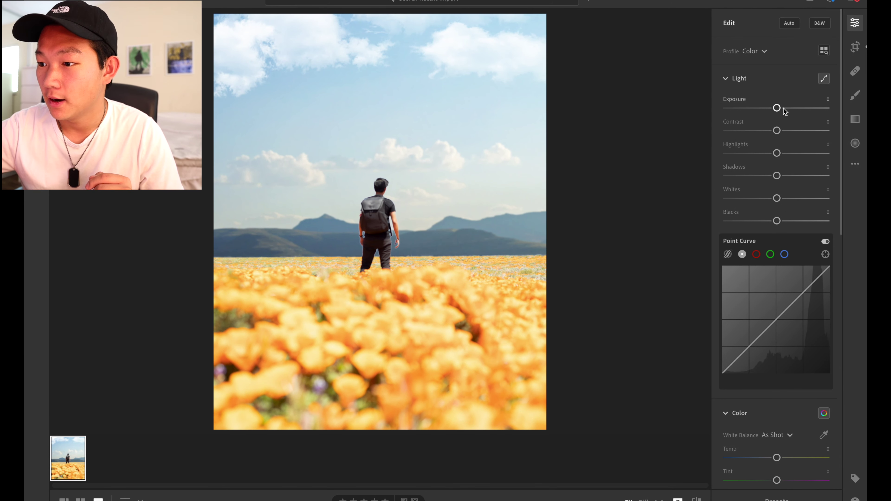
Step: Set Exposure to -0.15, Contrast to +8, Highlights to -30, Shadows to +23, Whites to -20 and Blacks to +2
{"action": "left_click_drag", "start_coordinate": [778, 109], "coordinate": [776, 109]}
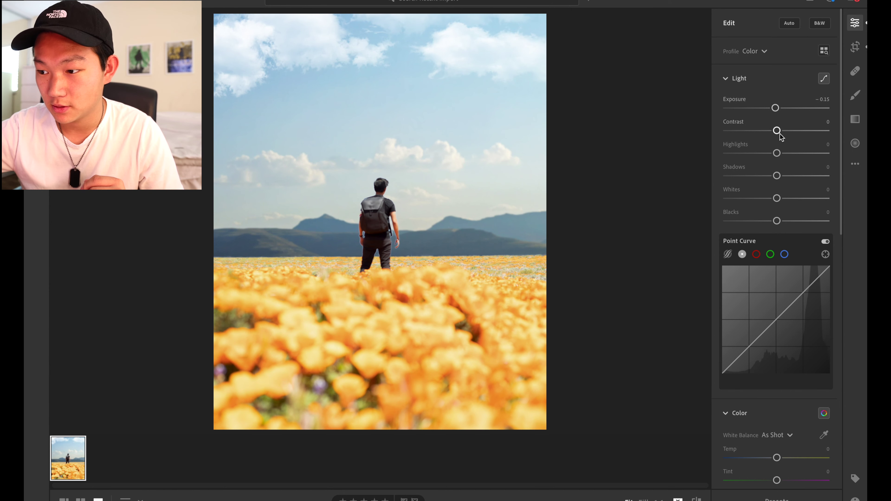
{"action": "left_click_drag", "start_coordinate": [778, 133], "coordinate": [786, 182]}
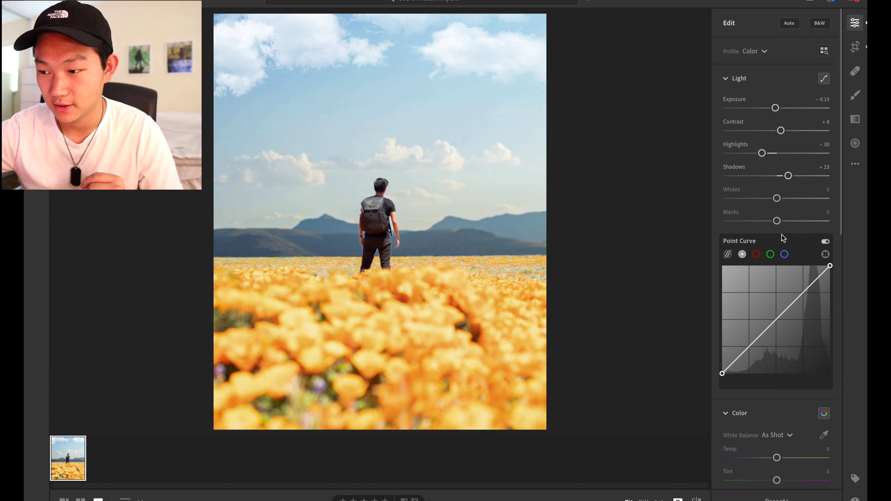
{"action": "left_click_drag", "start_coordinate": [775, 199], "coordinate": [778, 221]}
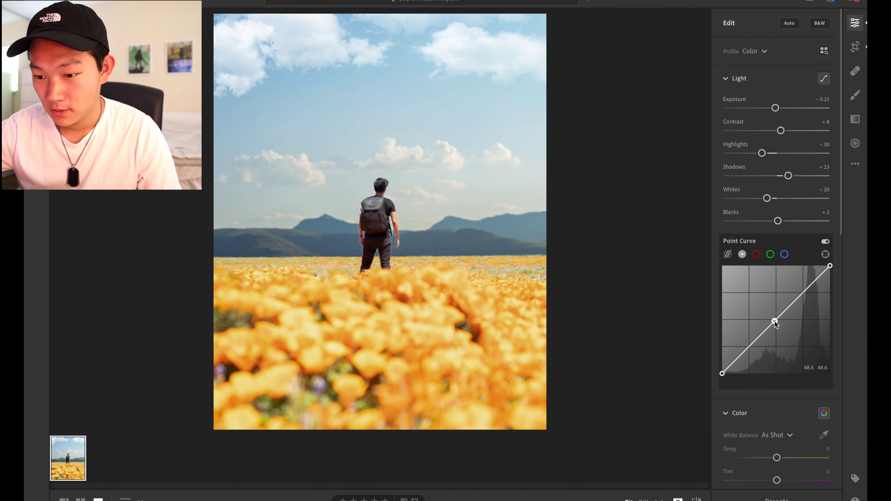
Step: Pull the point curve's midtones down slightly and add a shadow point at about 20.0, 18.4
{"action": "left_click_drag", "start_coordinate": [774, 320], "coordinate": [777, 324]}
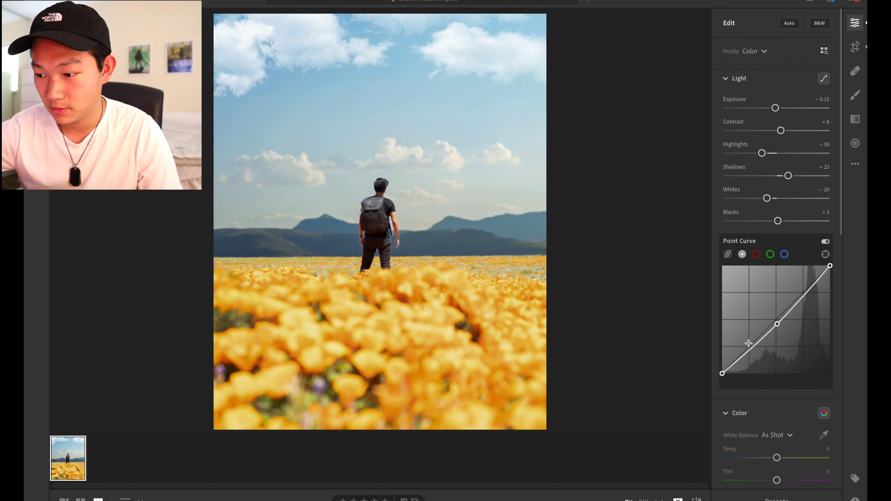
{"action": "left_click_drag", "start_coordinate": [744, 352], "coordinate": [743, 353]}
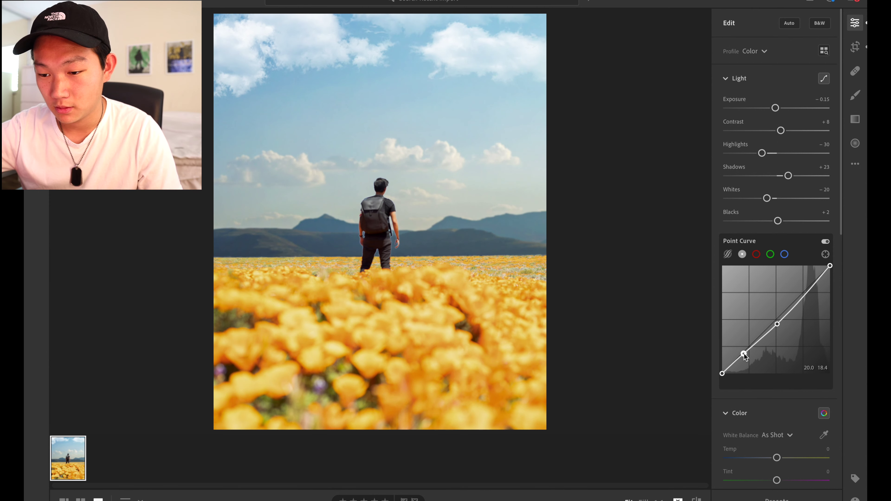
Step: Darken the photo's edges with a negative Vignette in the effects settings
{"action": "scroll", "coordinate": [794, 347], "scroll_direction": "down", "scroll_amount": 6}
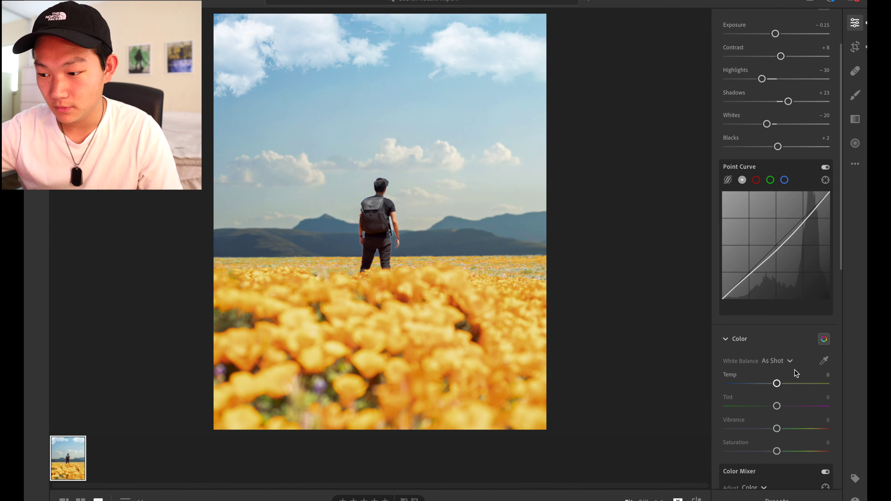
{"action": "scroll", "coordinate": [788, 406], "scroll_direction": "down", "scroll_amount": 1}
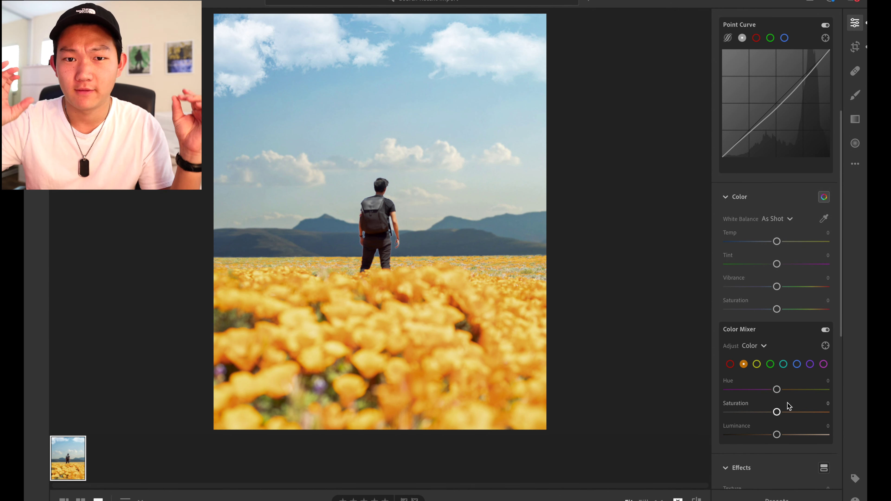
{"action": "scroll", "coordinate": [788, 407], "scroll_direction": "down", "scroll_amount": 8}
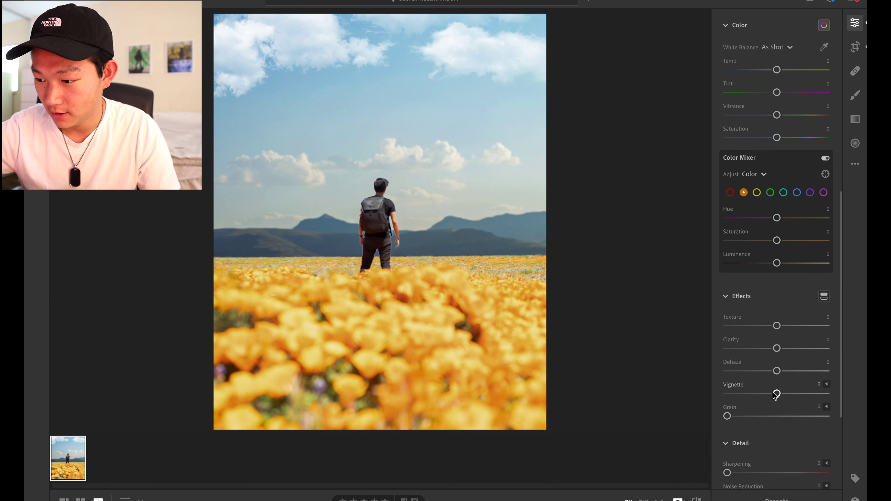
{"action": "left_click_drag", "start_coordinate": [773, 394], "coordinate": [756, 394]}
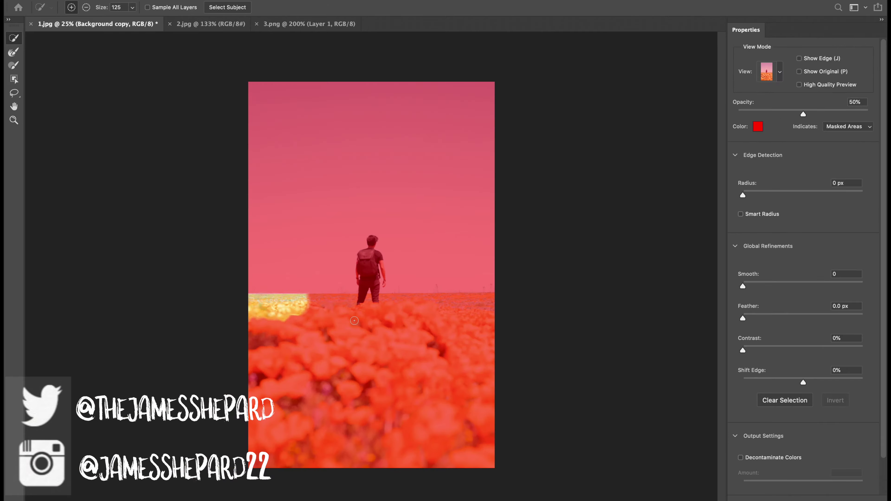
Step: Switch to Photoshop's Select and Mask view of 1.jpg and brush the whole flower field into the selection with the Quick Selection Tool
{"action": "left_click_drag", "start_coordinate": [253, 309], "coordinate": [302, 308]}
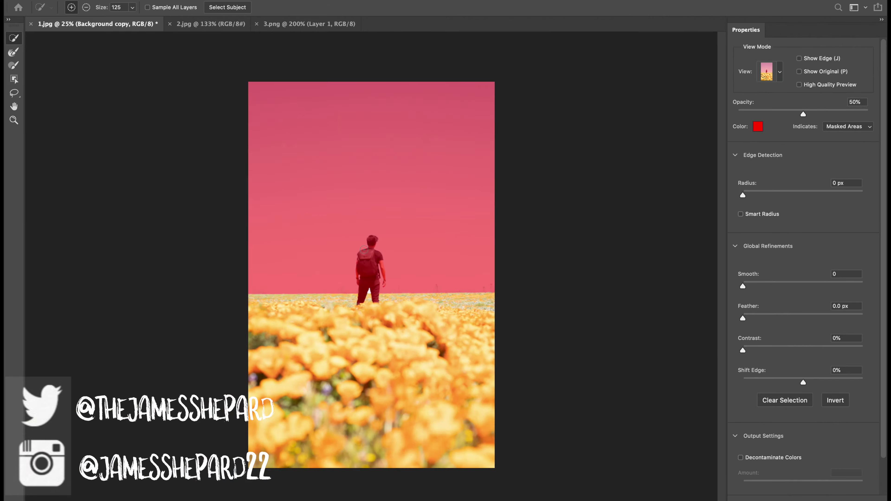